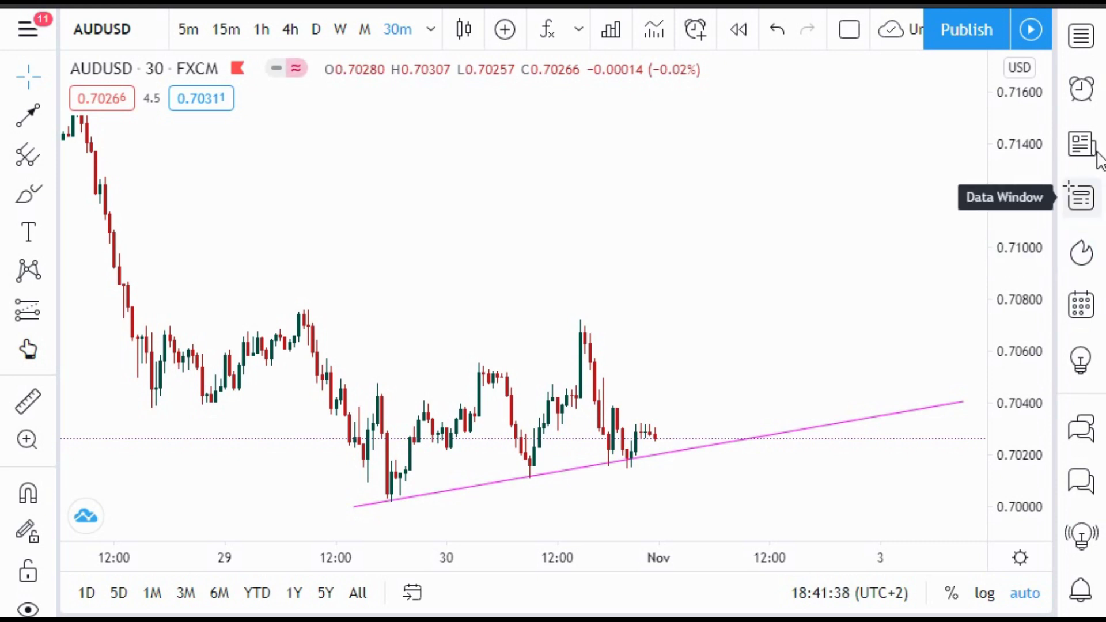
Check the watchlist by switching the chart to AUDCHF and back to AUDUSD, and hide the list
left_click(1081, 37)
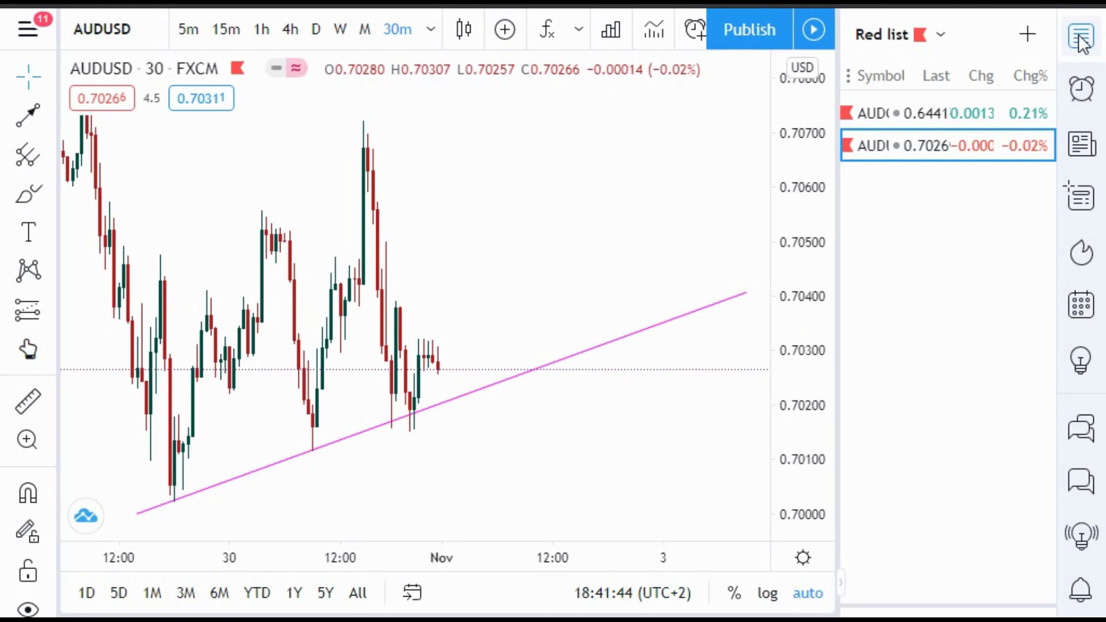
left_click(906, 116)
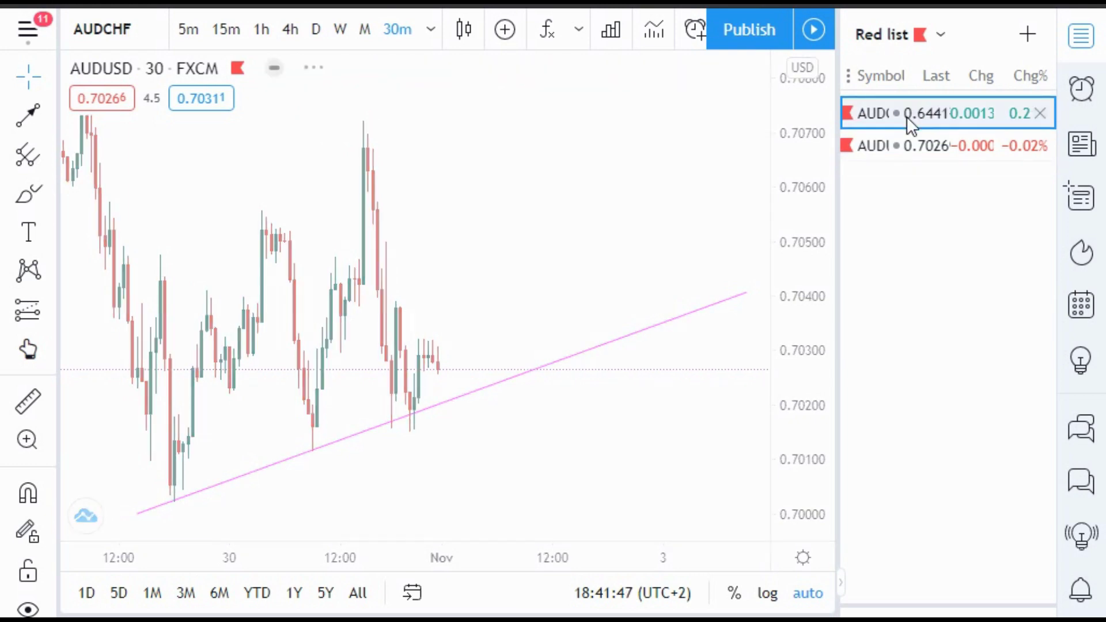
left_click(913, 147)
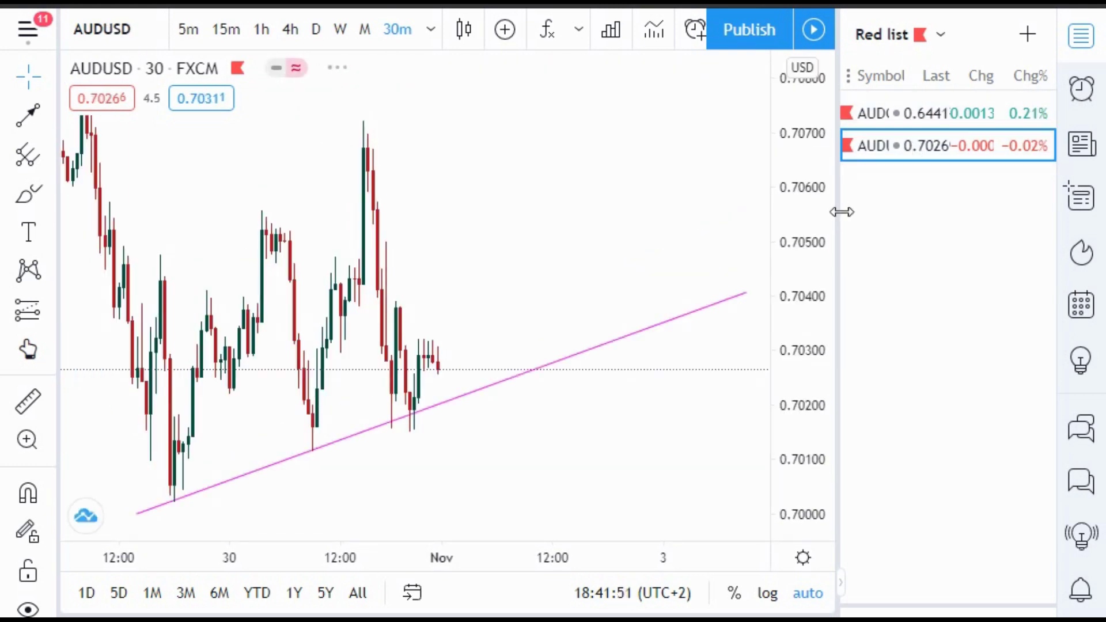
left_click_drag(842, 210, 1094, 222)
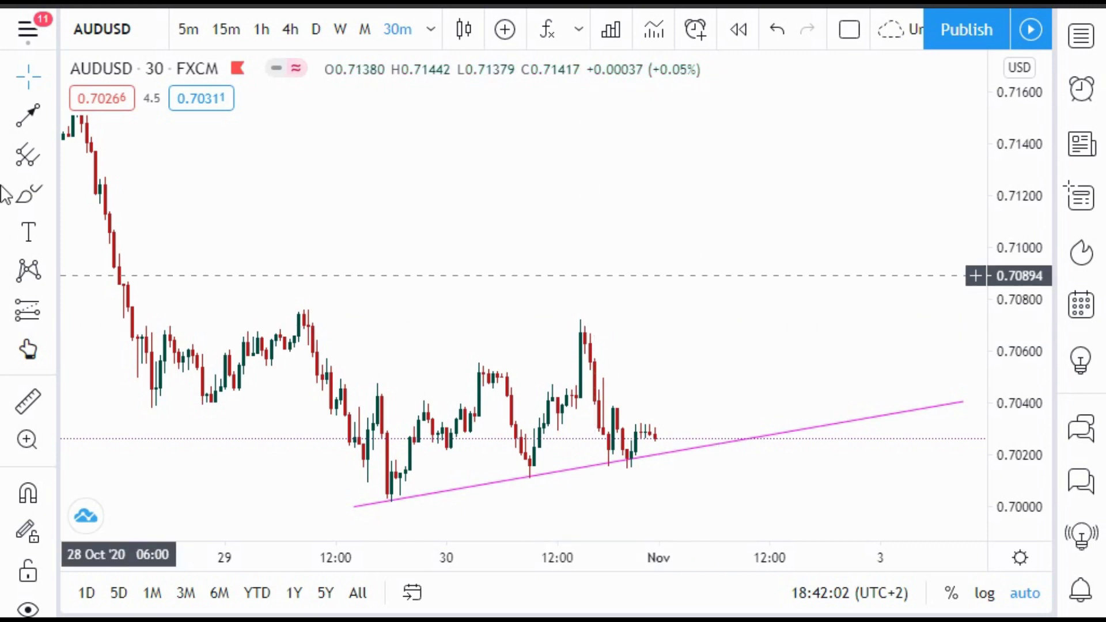
Mark the first two swing lows on the rising trendline with short brush strokes and delete both marks
left_click(28, 194)
left_click_drag(368, 476, 395, 496)
left_click_drag(531, 471, 533, 478)
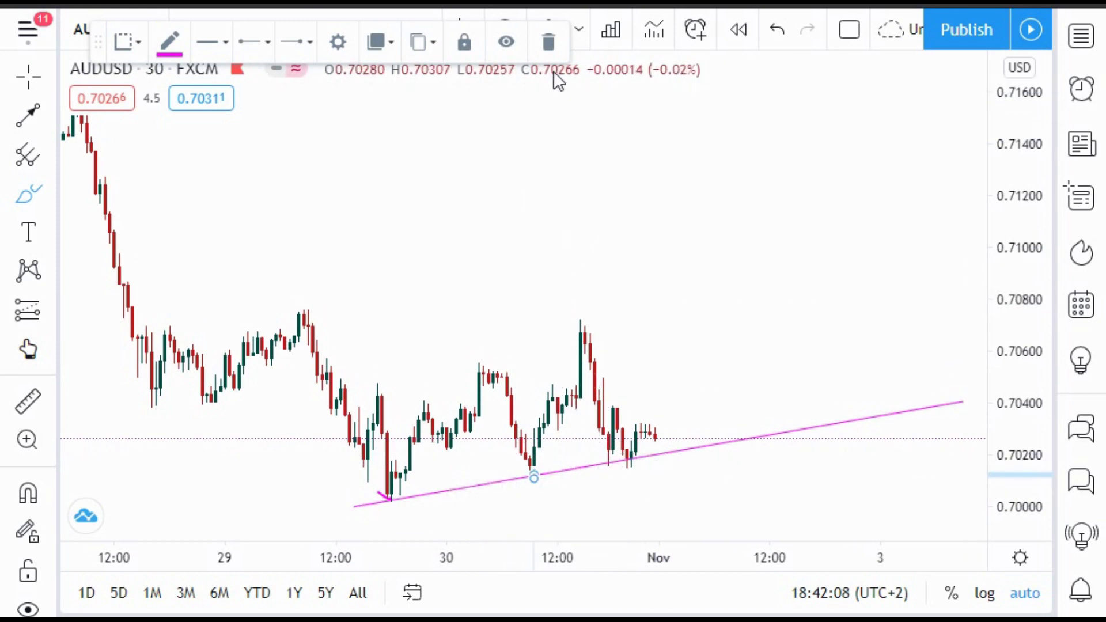
left_click(551, 42)
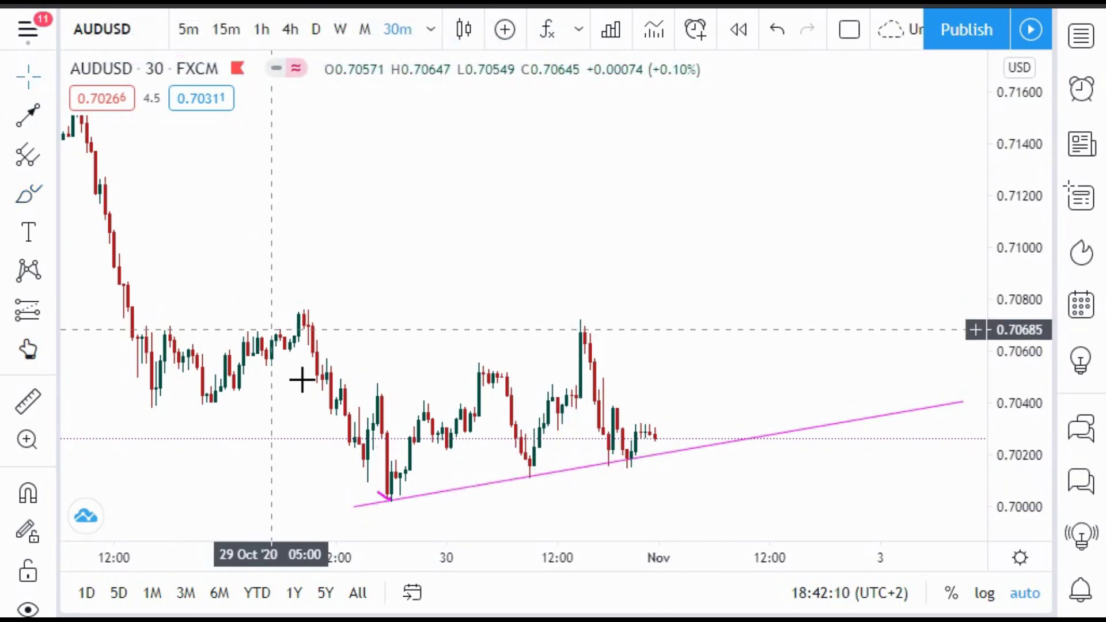
left_click(385, 502)
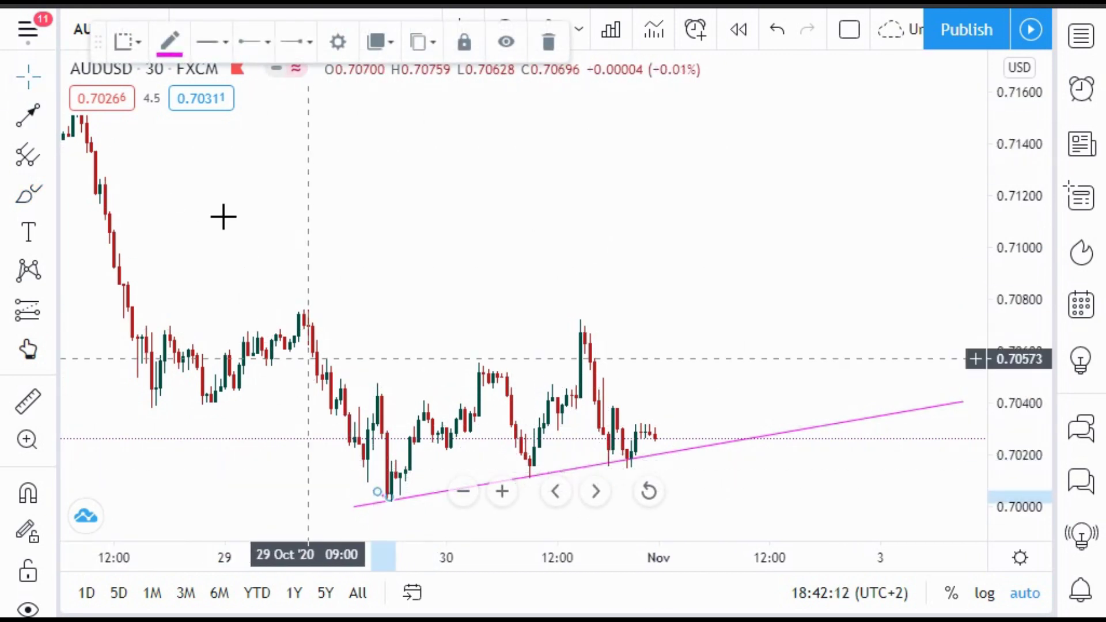
left_click(548, 42)
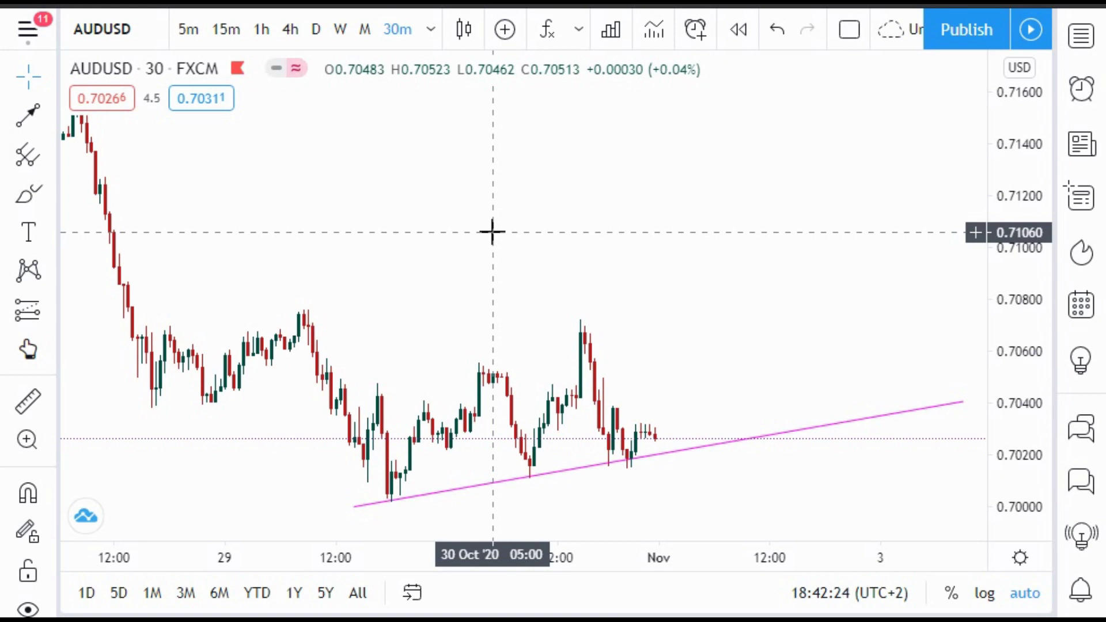
Brush a wave path from the trendline's first low over both peaks and up to about 0.7088, and delete it
left_click(27, 195)
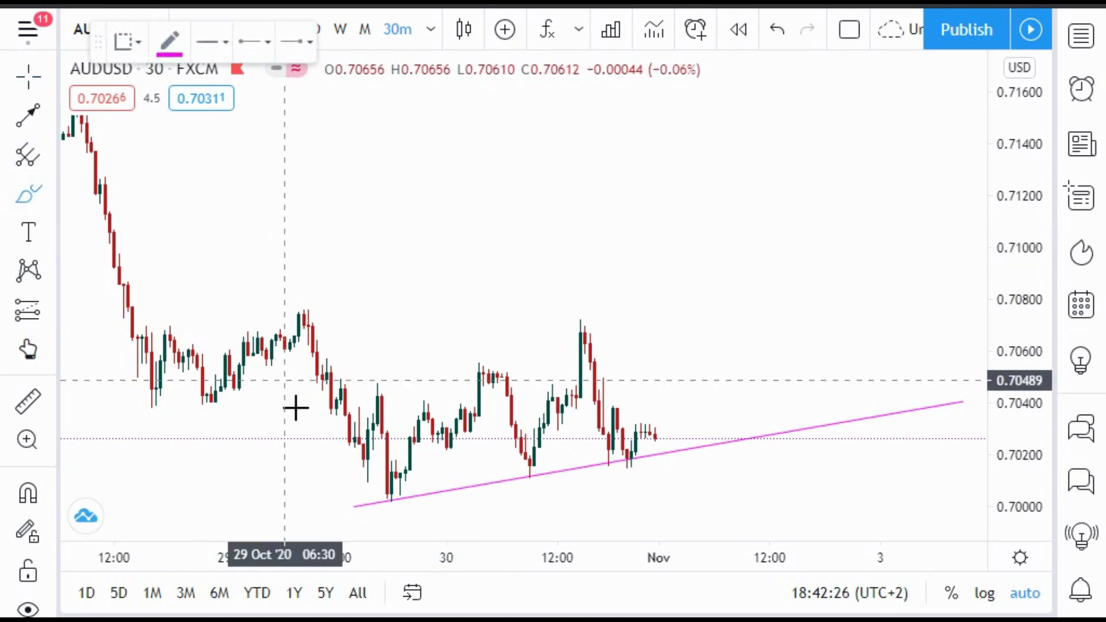
mouse_move(389, 497)
left_mouse_down()
mouse_move(487, 350)
mouse_move(558, 462)
mouse_move(582, 334)
mouse_move(645, 459)
left_mouse_up()
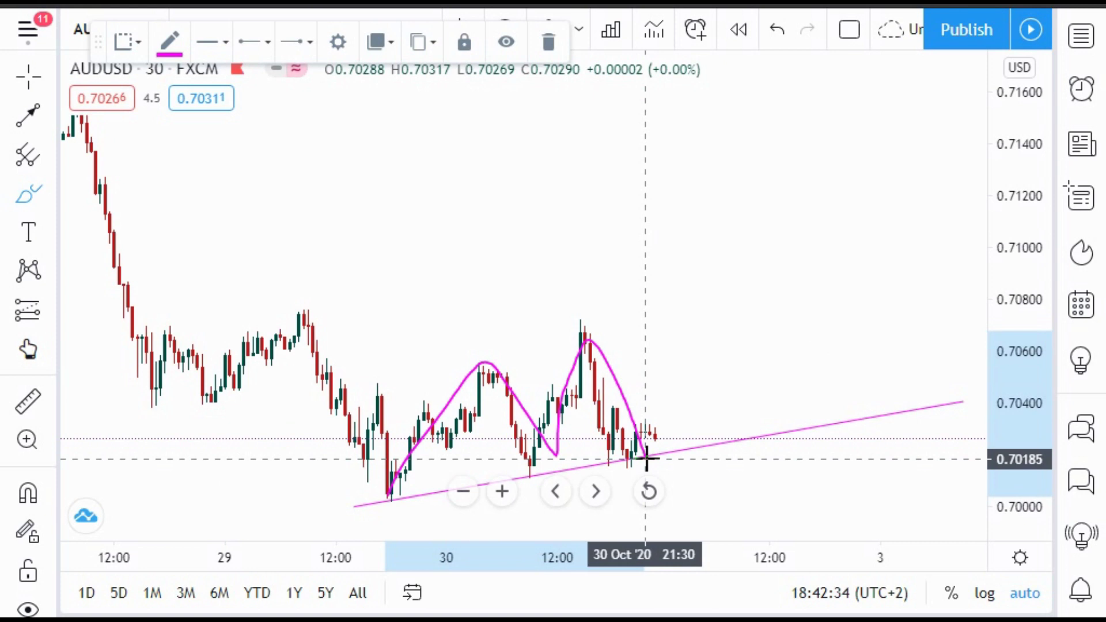
left_click_drag(645, 459, 710, 278)
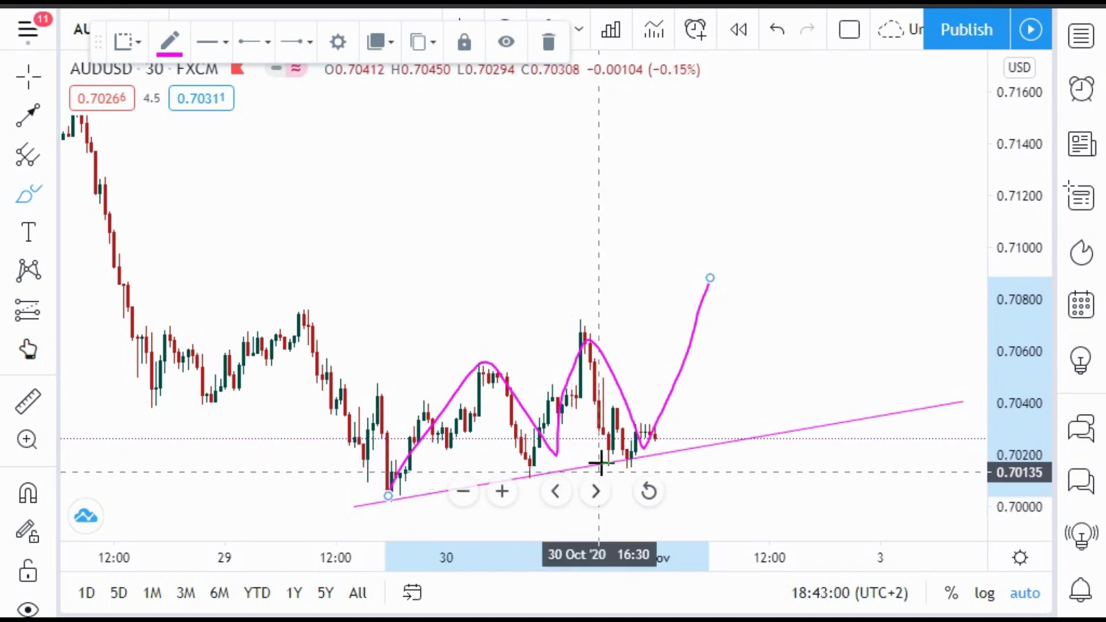
left_click(641, 458)
left_click(642, 438)
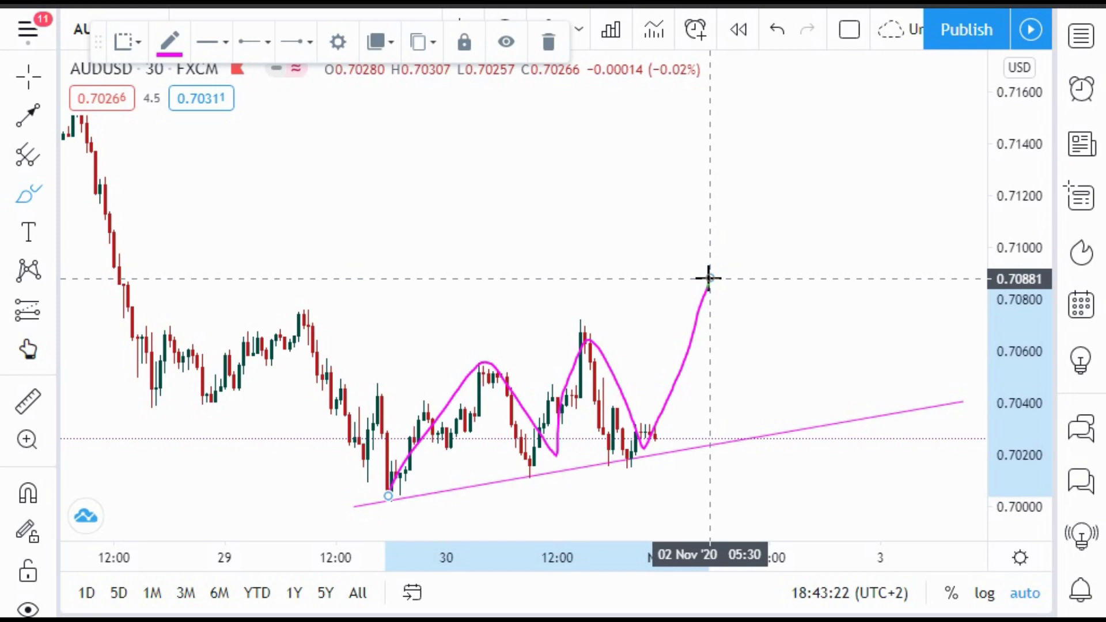
left_click_drag(708, 278, 709, 278)
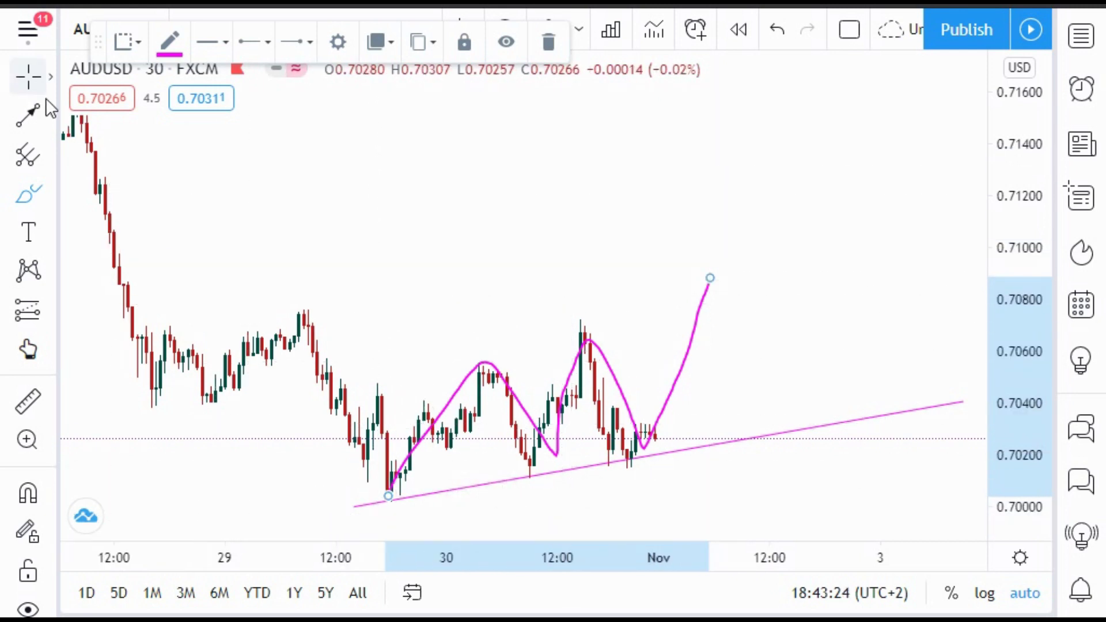
left_click(548, 42)
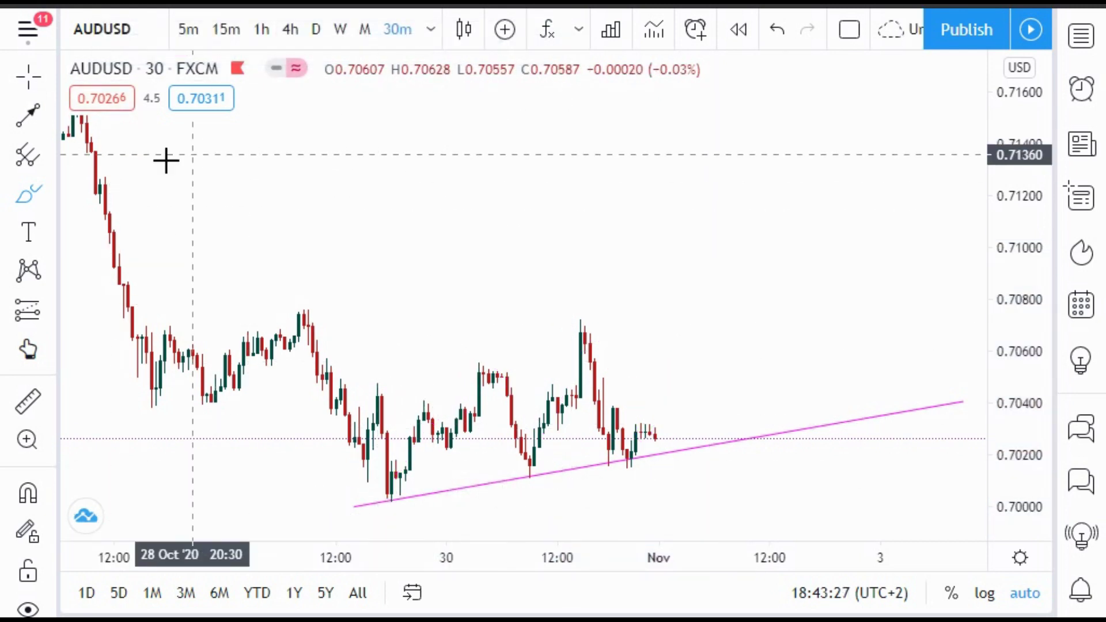
Redraw the wave path with the brush from the first low over both peaks, with a projection up to about 0.7088
mouse_move(383, 495)
left_mouse_down()
mouse_move(480, 341)
mouse_move(531, 465)
mouse_move(581, 311)
mouse_move(631, 397)
mouse_move(644, 461)
left_mouse_up()
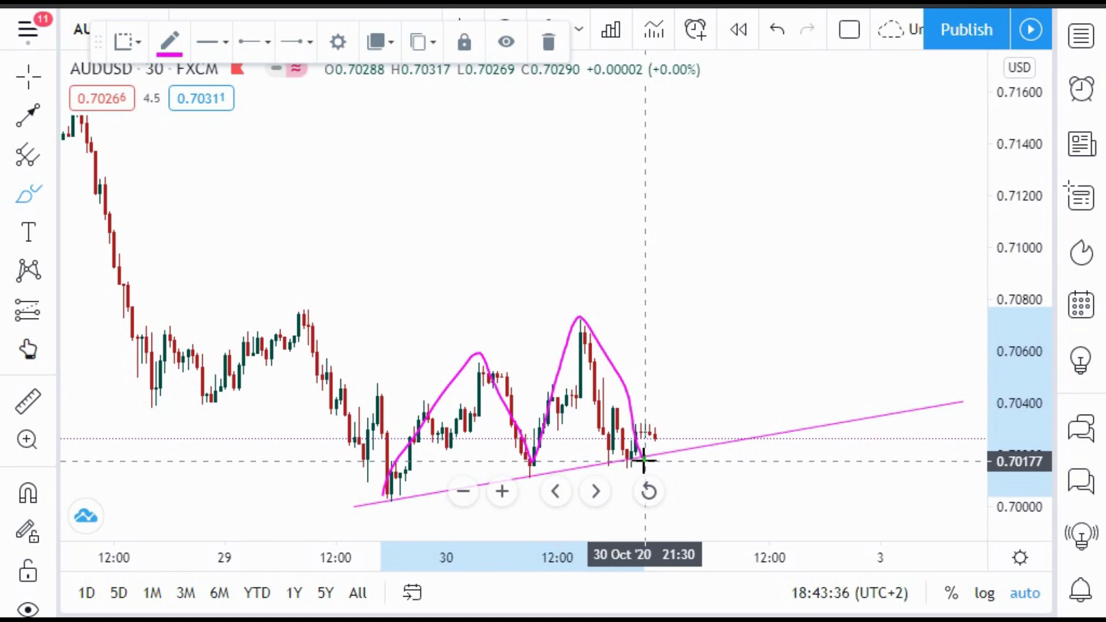
mouse_move(643, 461)
left_mouse_down()
mouse_move(668, 341)
mouse_move(702, 275)
left_mouse_up()
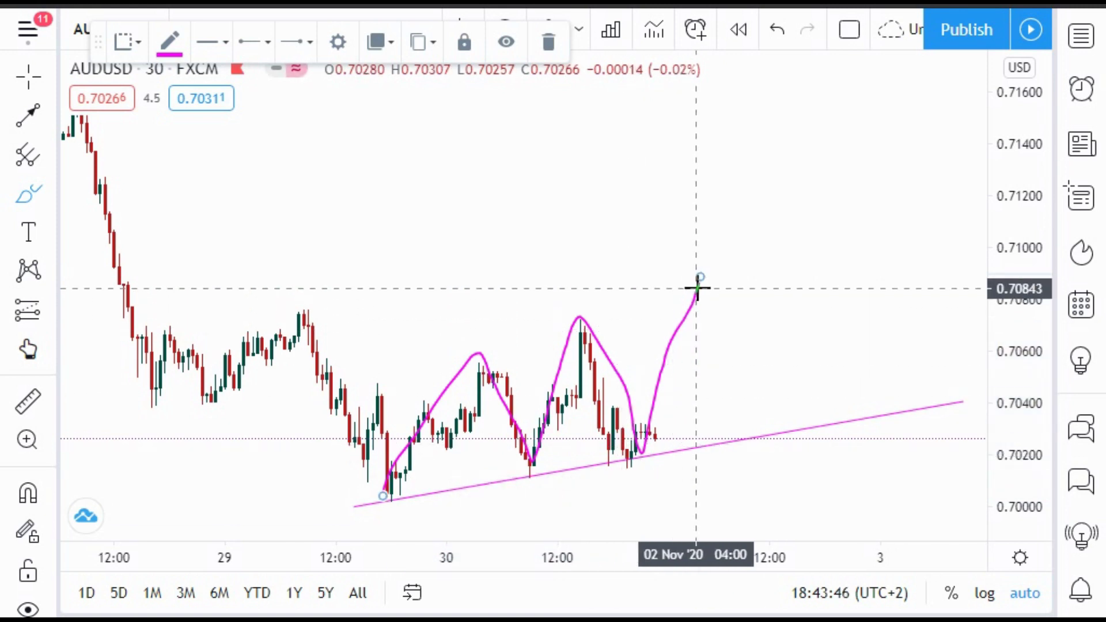
left_click(415, 267)
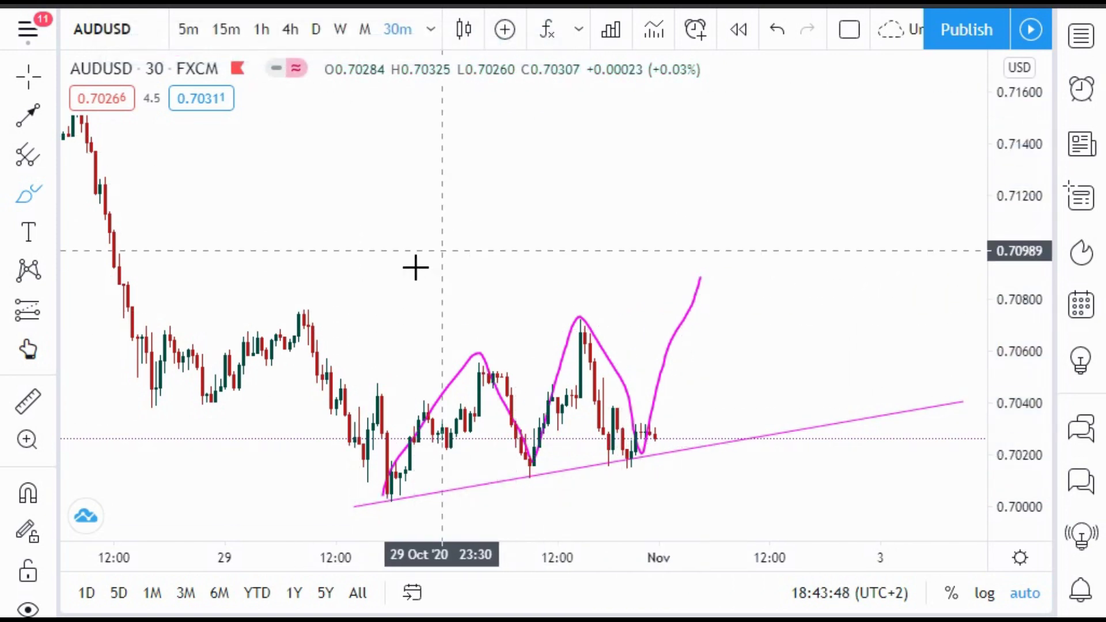
Measure the price move from the current price up to the end of the projected path, and clear the measurement
left_click(27, 400)
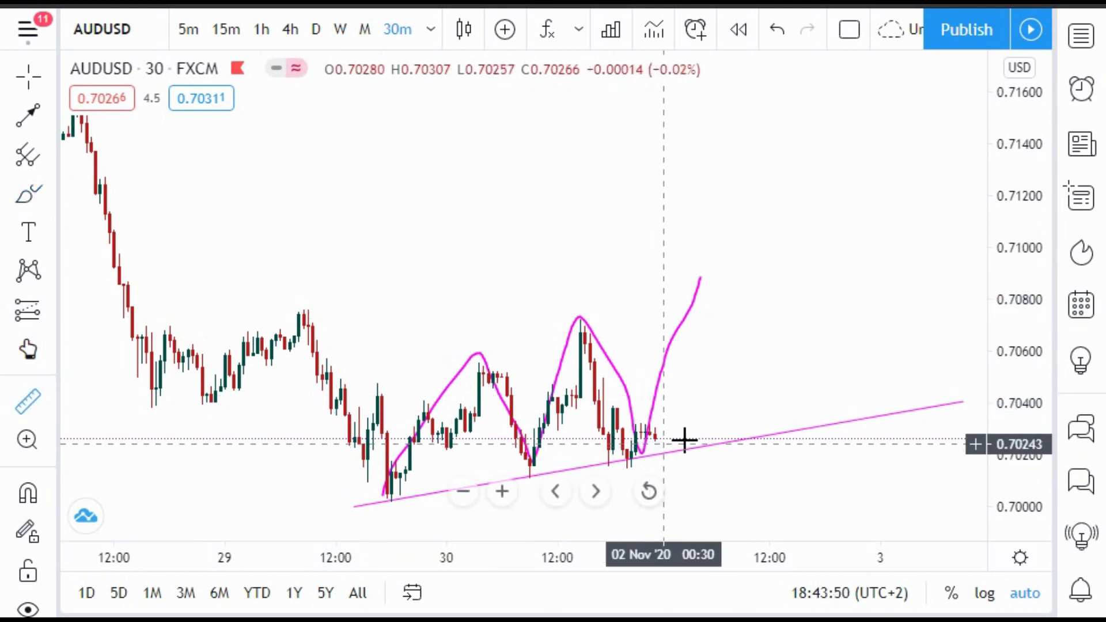
left_click(714, 438)
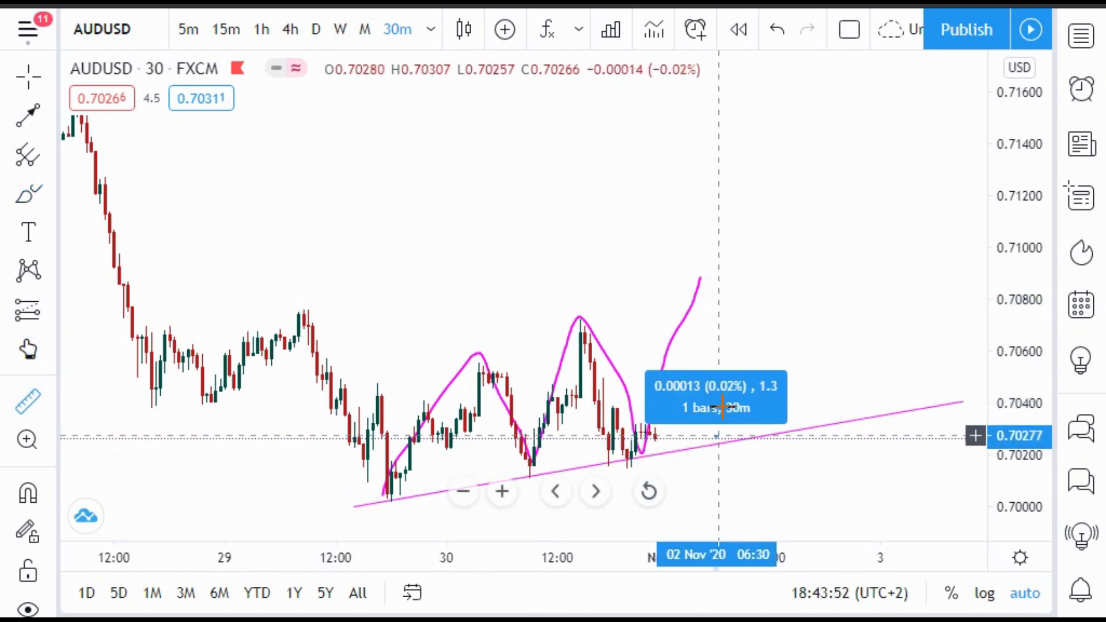
left_click(756, 279)
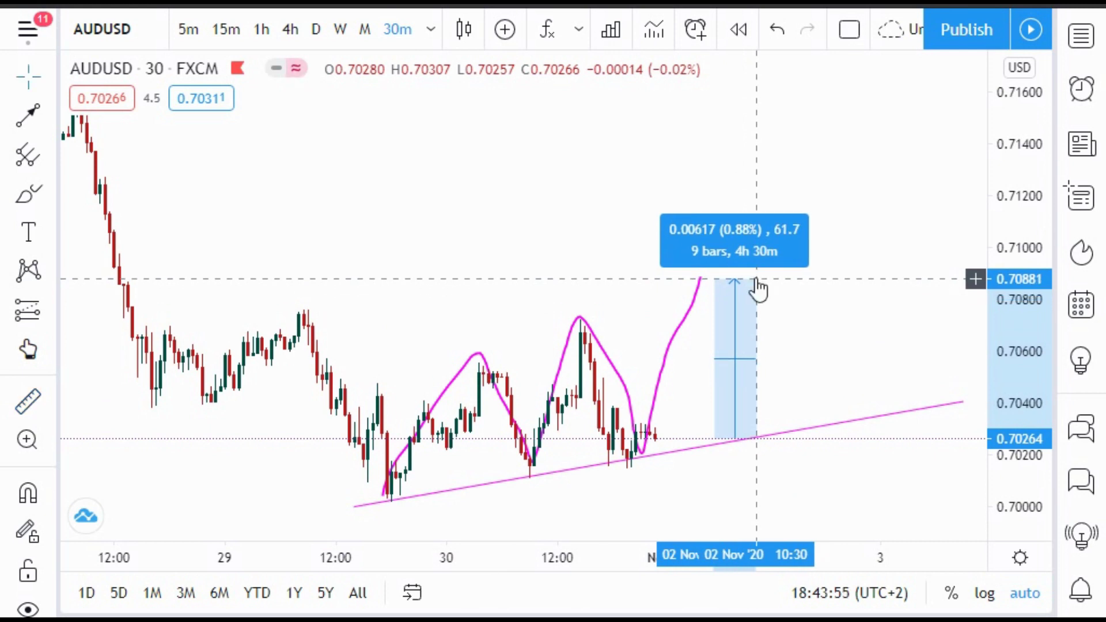
left_click(629, 252)
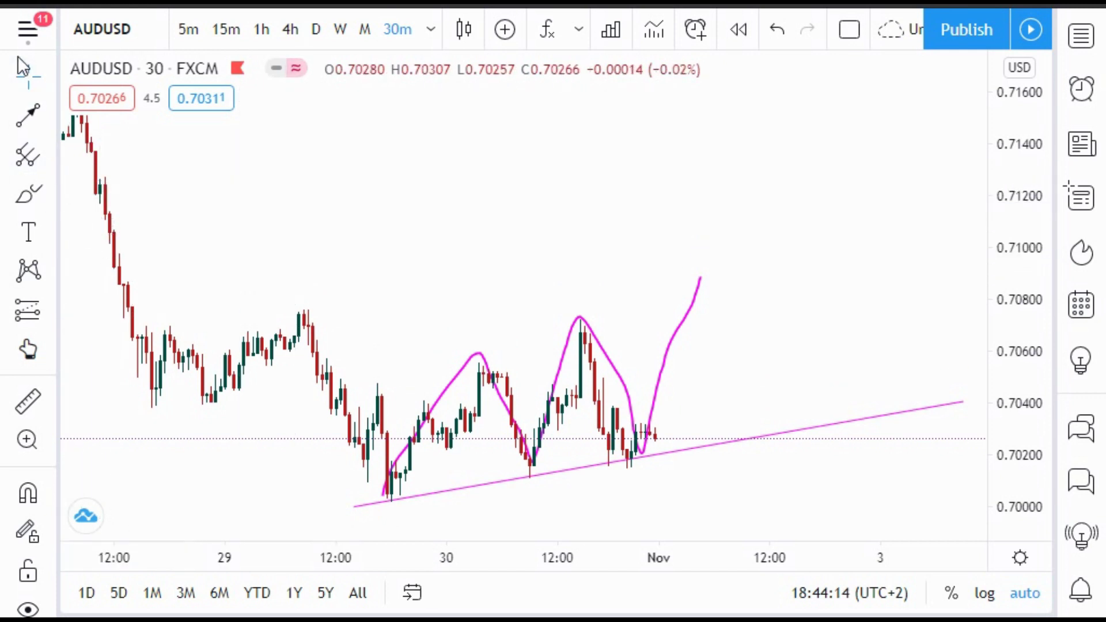
Delete the brushed wave path with its upward projection
left_click(51, 77)
left_click(612, 366)
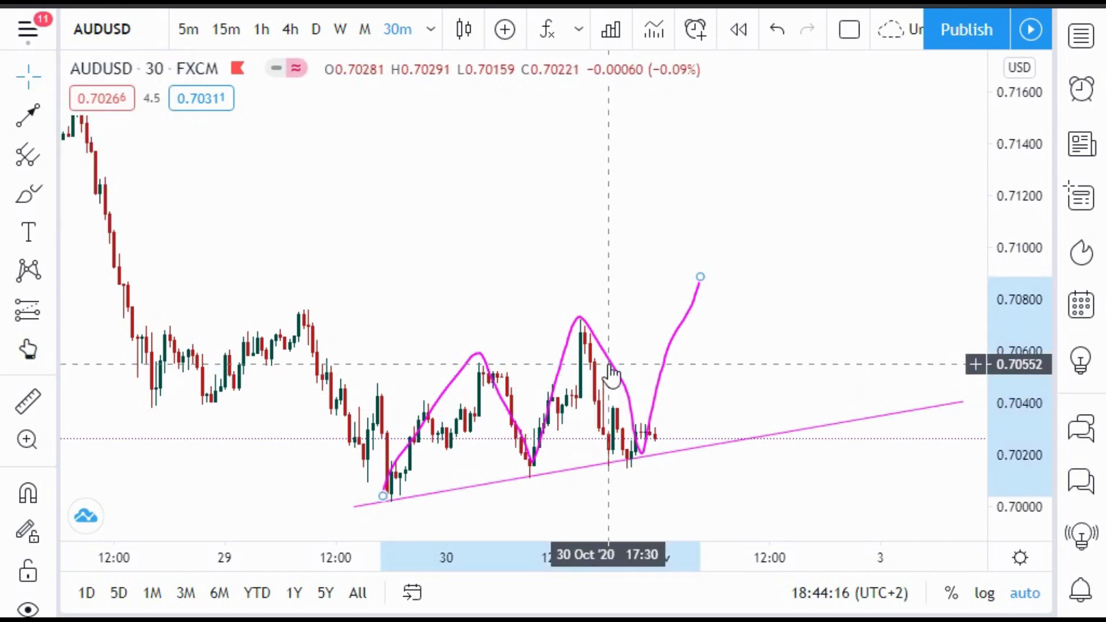
left_click(547, 46)
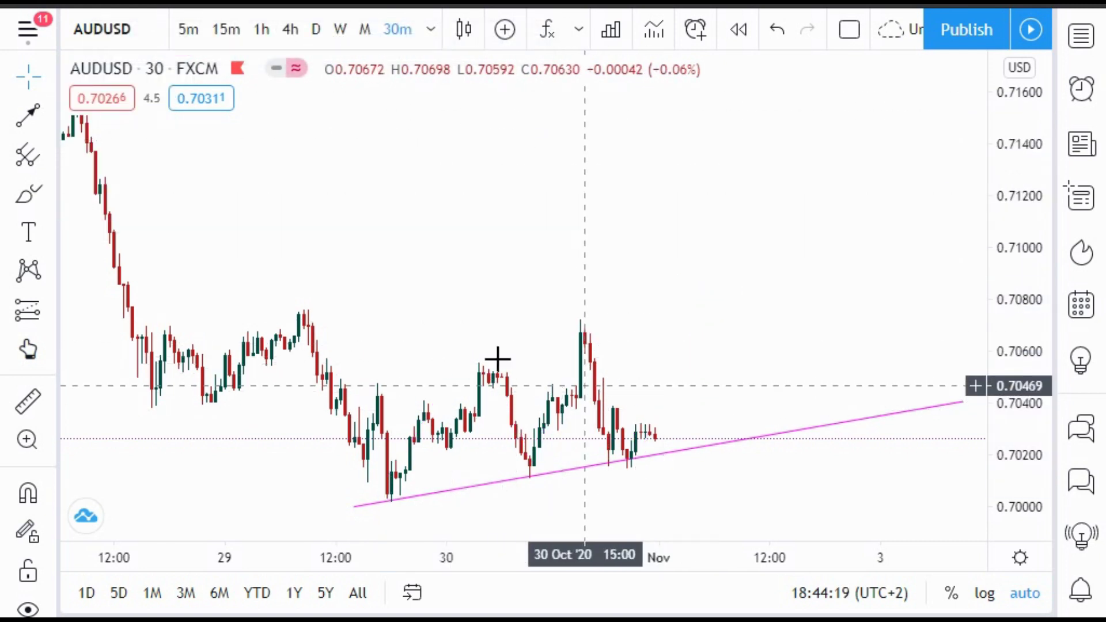
Brush the two swings from the first low to the latest low without a projection, and delete the drawing
left_click(28, 194)
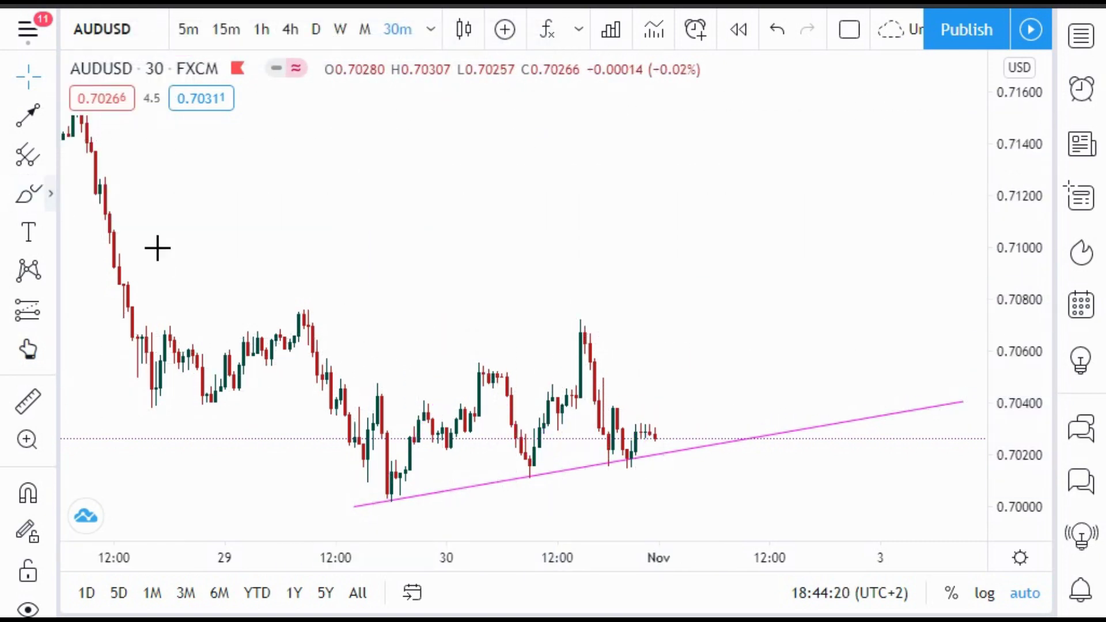
left_click_drag(391, 499, 481, 362)
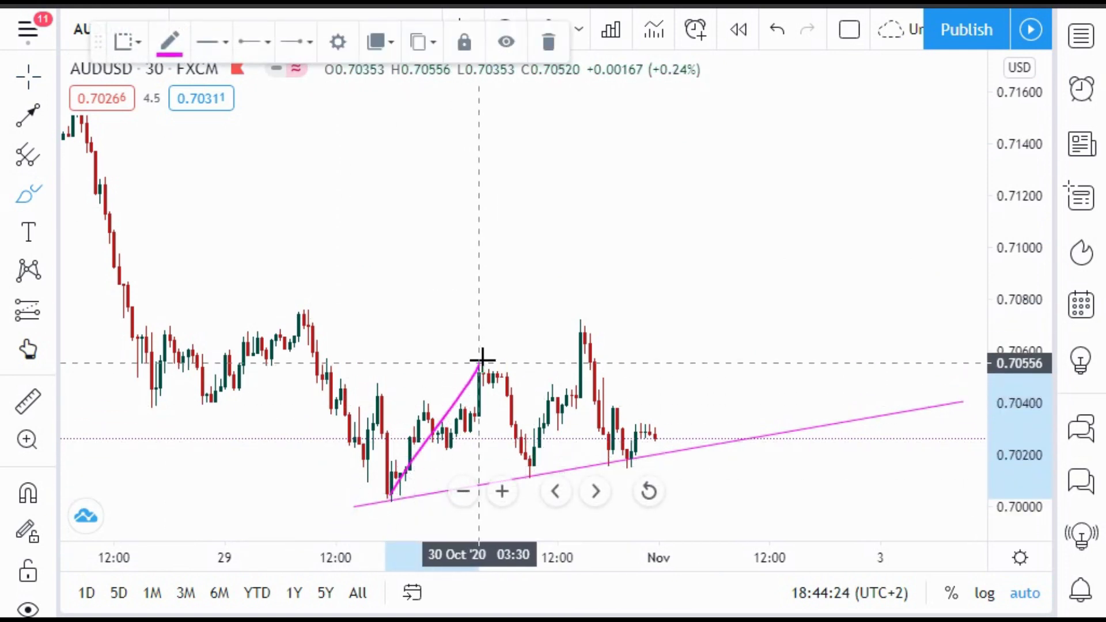
mouse_move(481, 363)
left_mouse_down()
mouse_move(537, 471)
mouse_move(587, 318)
mouse_move(640, 446)
left_mouse_up()
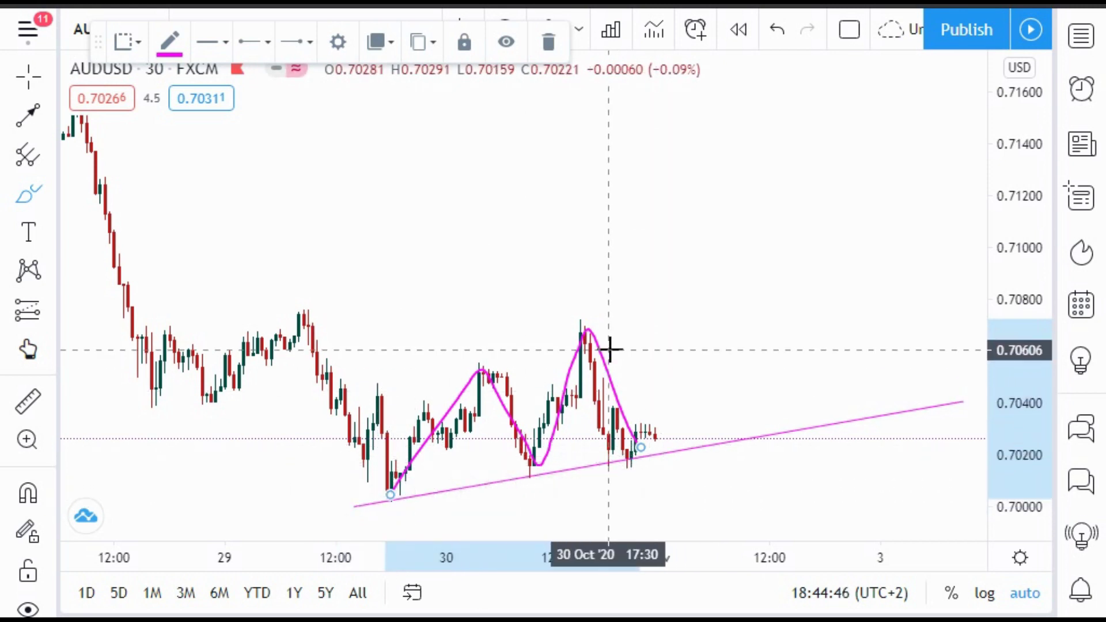
scroll(620, 347, "up", 2)
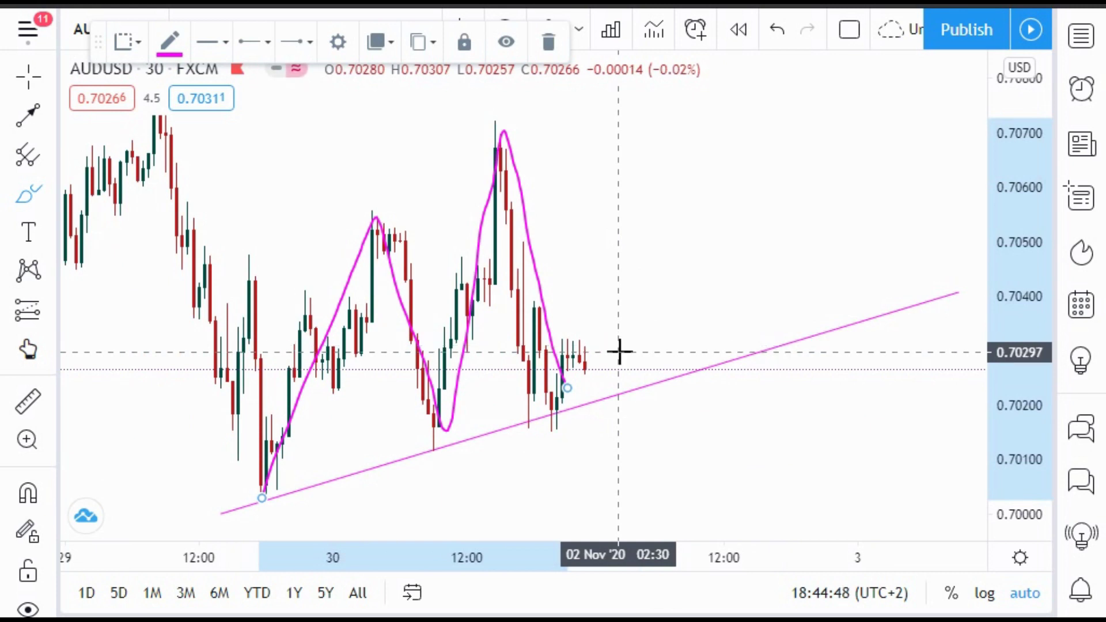
left_click(550, 41)
left_click(28, 77)
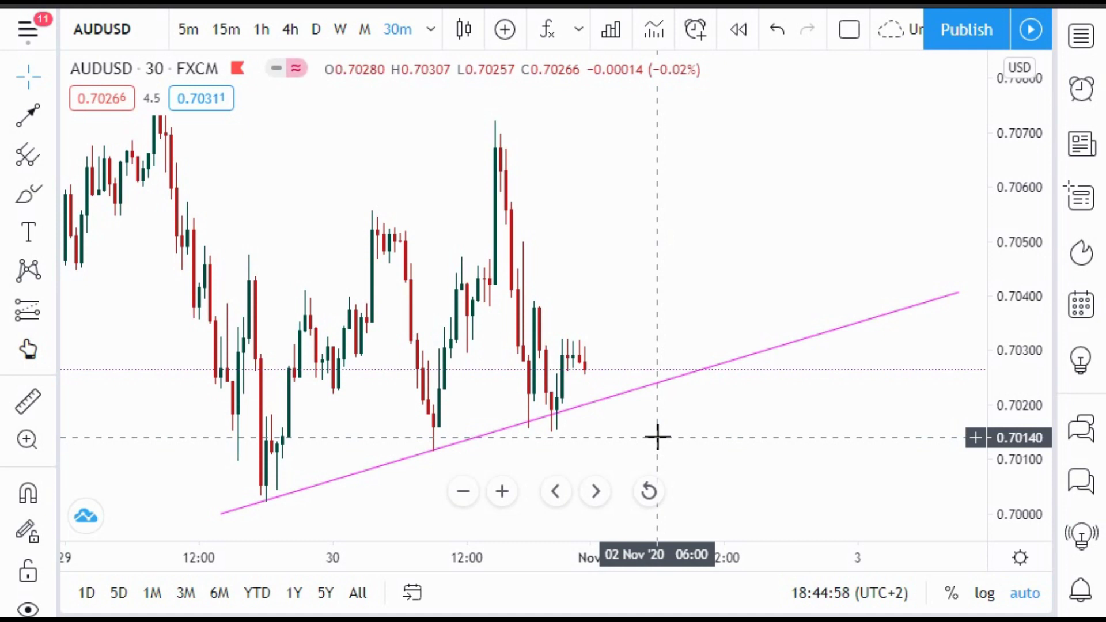
Trace the two price swings above the trendline once more with the brush and remove the trace
left_click(24, 203)
mouse_move(268, 490)
left_mouse_down()
mouse_move(362, 233)
mouse_move(403, 417)
mouse_move(487, 157)
mouse_move(560, 402)
left_mouse_up()
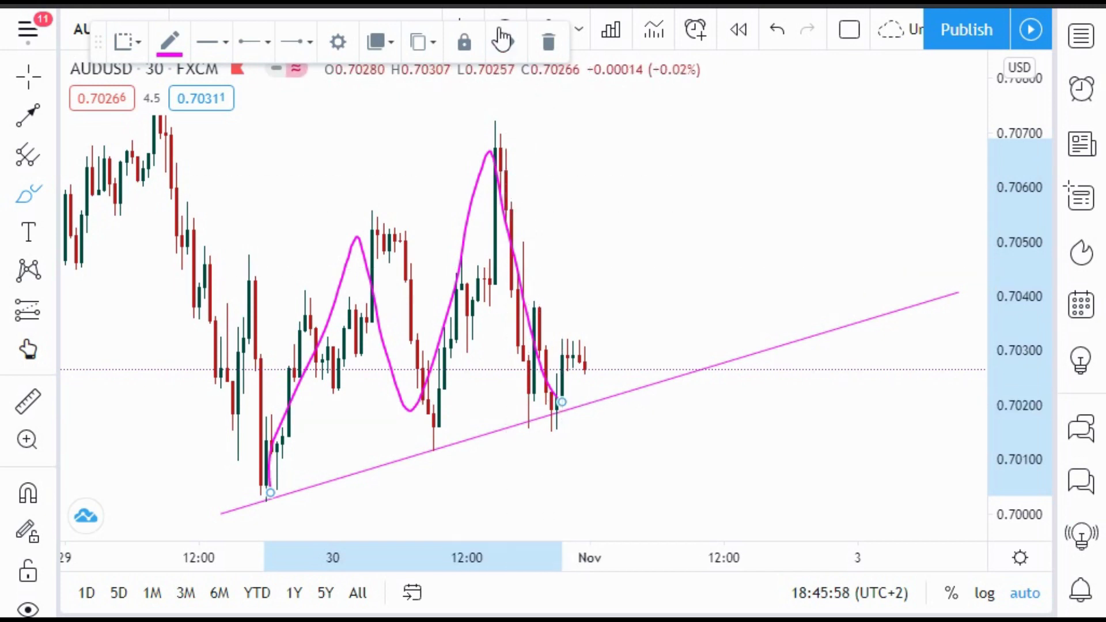
left_click(555, 46)
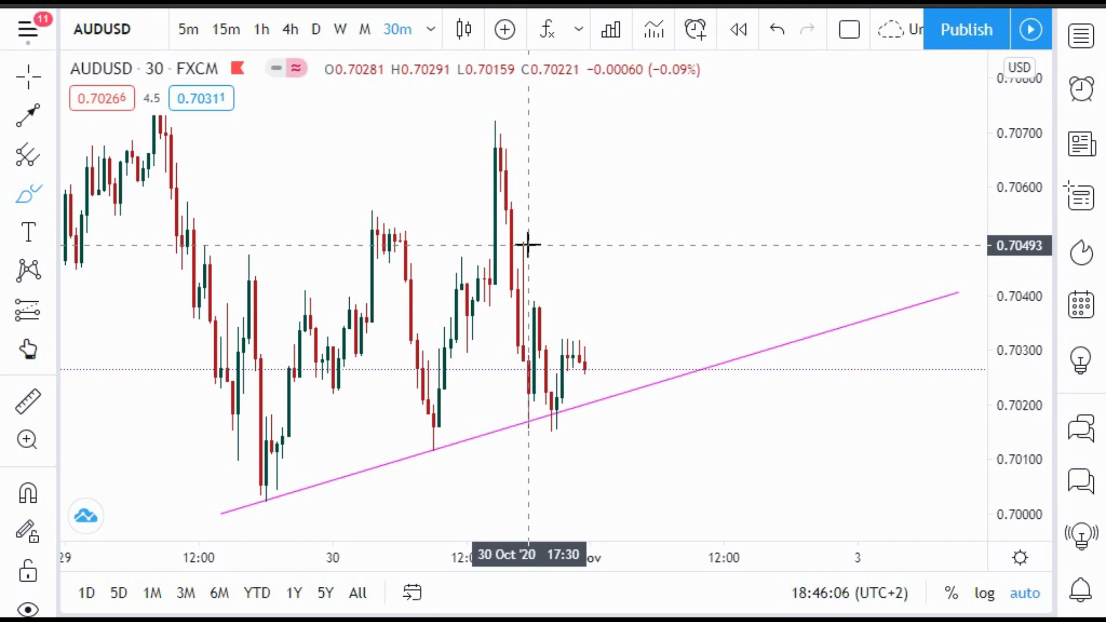
Brush a rising path from the latest low to about 0.7044 and mark the two preceding highs near 0.7038 and 0.7050
left_click(554, 413)
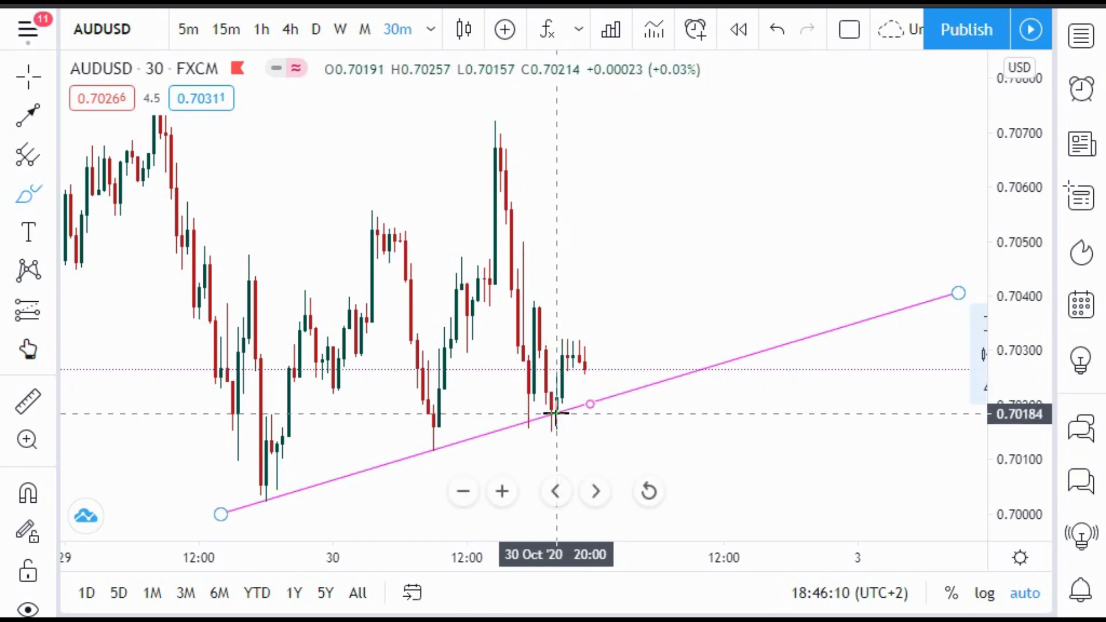
left_click(546, 408)
left_click_drag(546, 409, 575, 346)
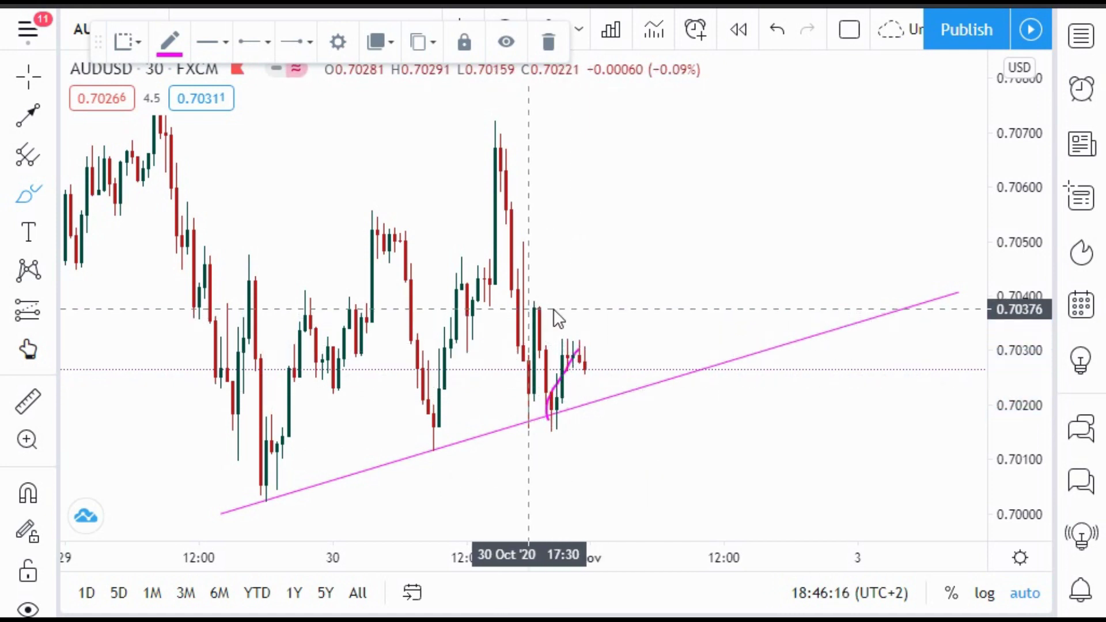
left_click_drag(536, 309, 562, 307)
left_click_drag(515, 241, 546, 234)
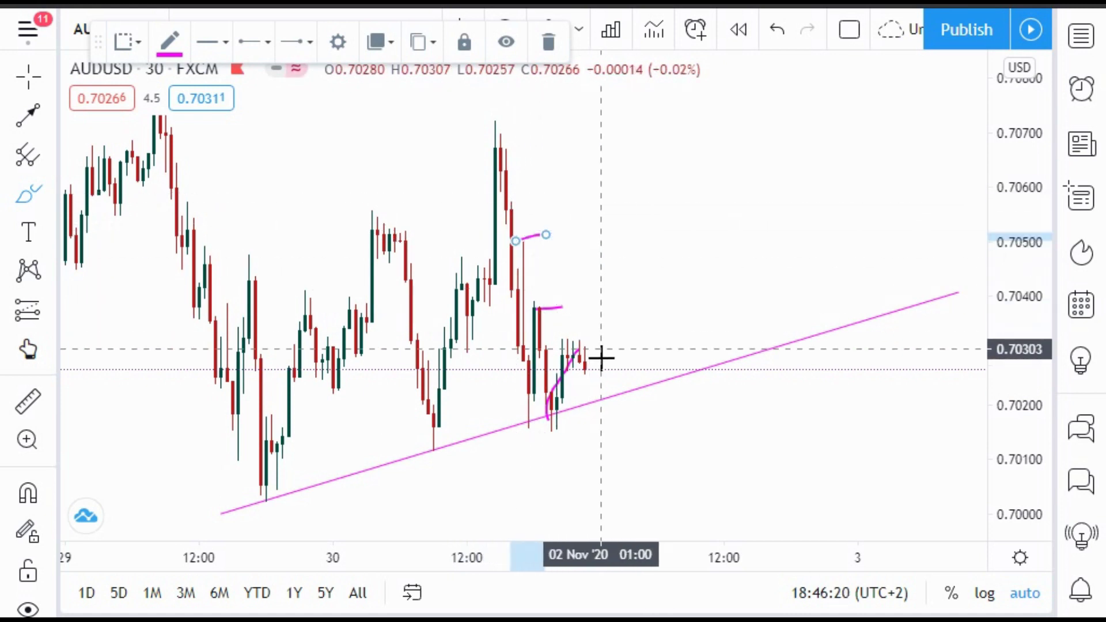
left_click_drag(576, 347, 627, 273)
left_click(538, 306)
Brush a rounded top curving down from the rising path to about 0.7042, and delete that stroke
mouse_move(595, 326)
left_mouse_down()
mouse_move(644, 251)
mouse_move(683, 282)
left_mouse_up()
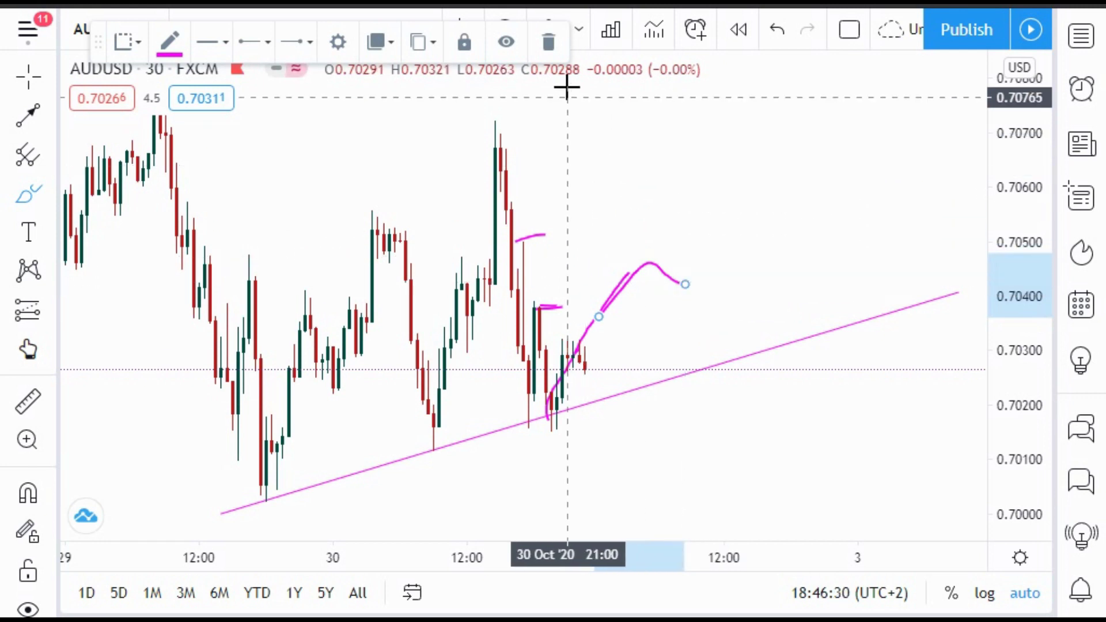
left_click(558, 53)
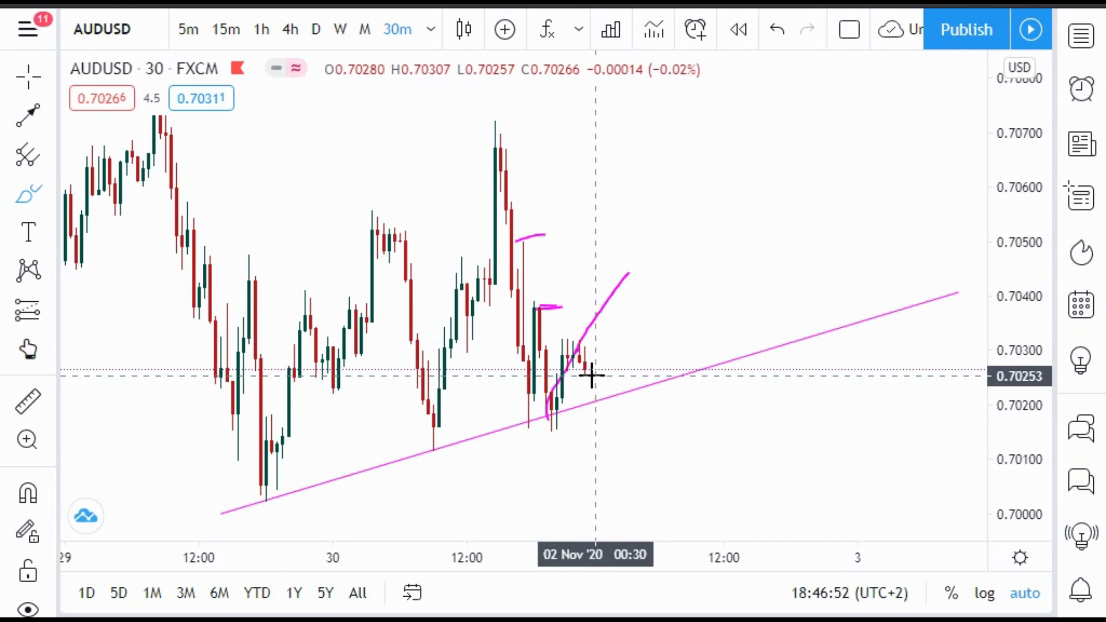
Brush a drop through the trendline from about 0.7024 to 0.7005, with a rebound to about 0.7015 that turns down to 0.7010
left_click_drag(586, 381, 588, 467)
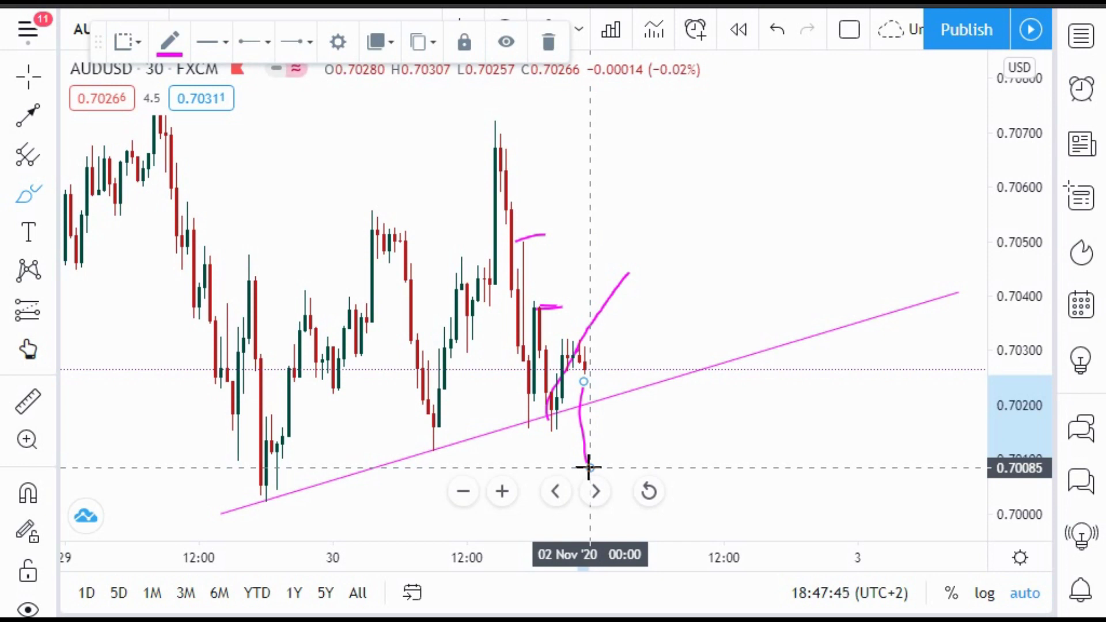
left_click_drag(586, 461, 588, 486)
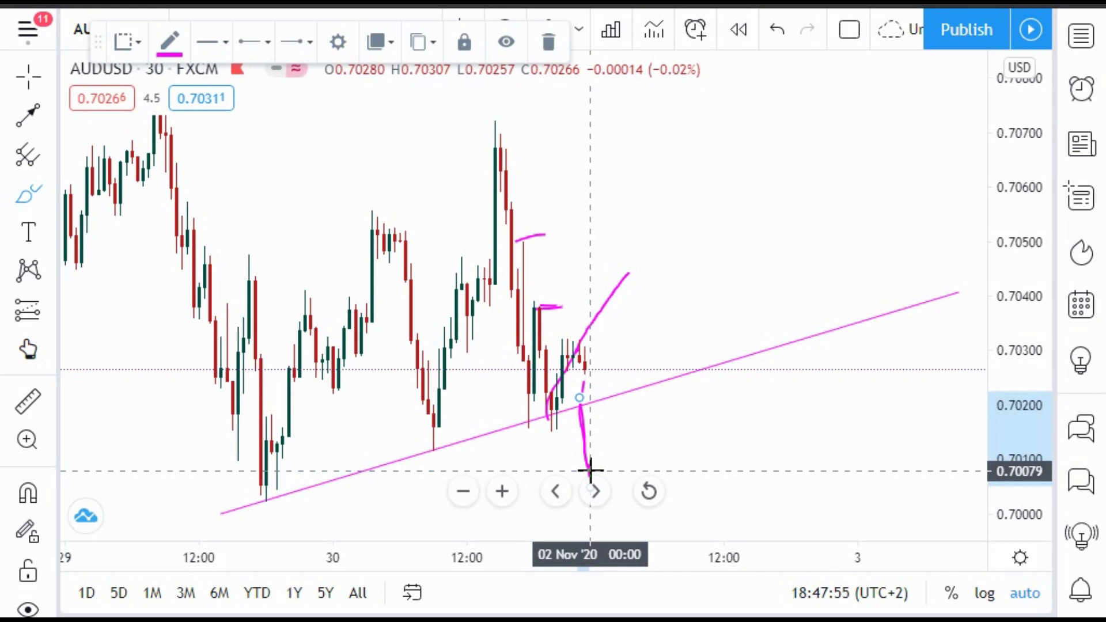
left_click_drag(591, 469, 622, 424)
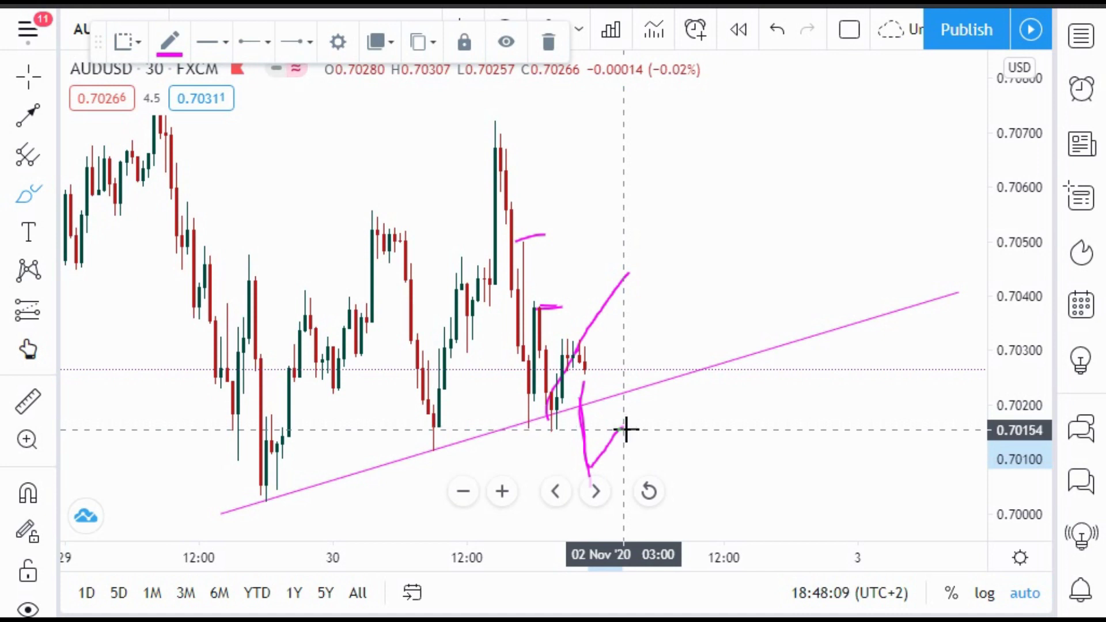
left_click_drag(626, 439, 627, 459)
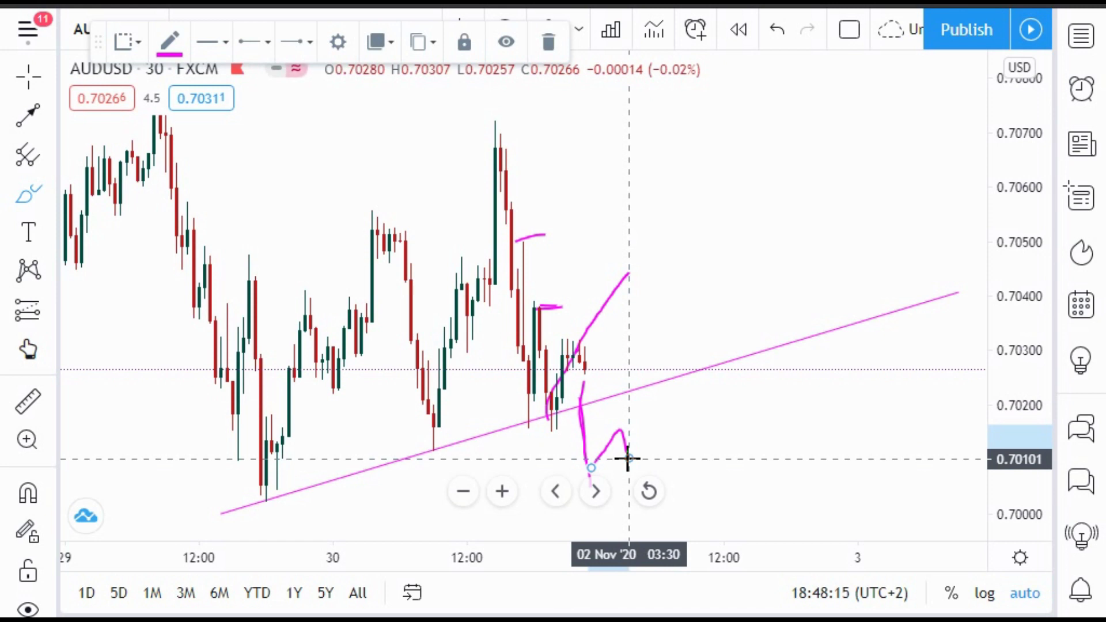
key("Escape")
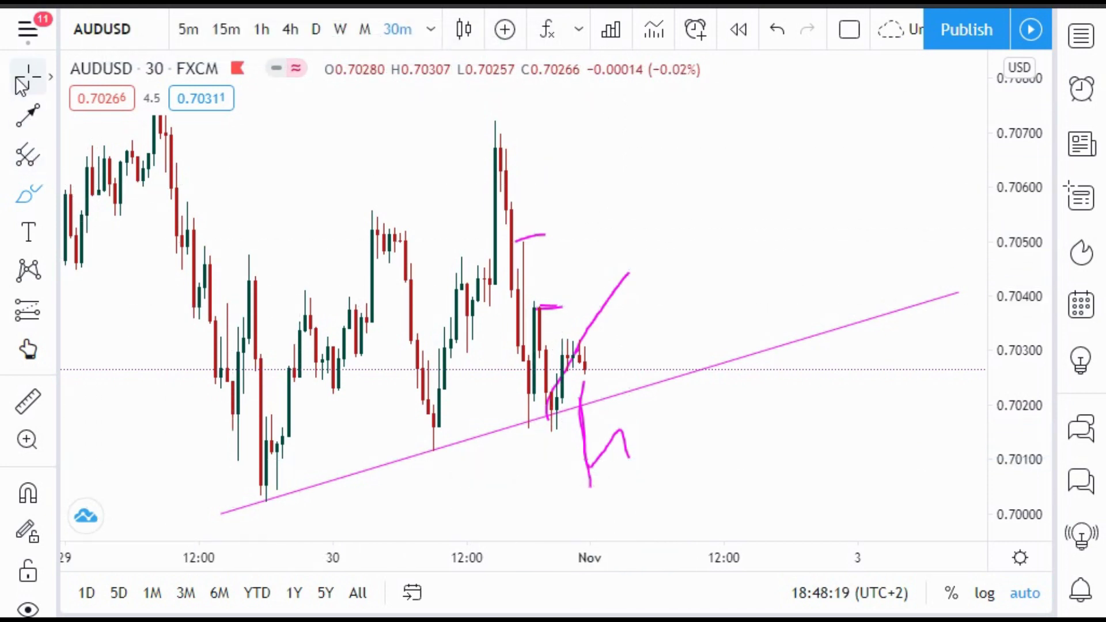
Delete the brush strokes that sketch the break below the trendline and the rebound
left_click(580, 426)
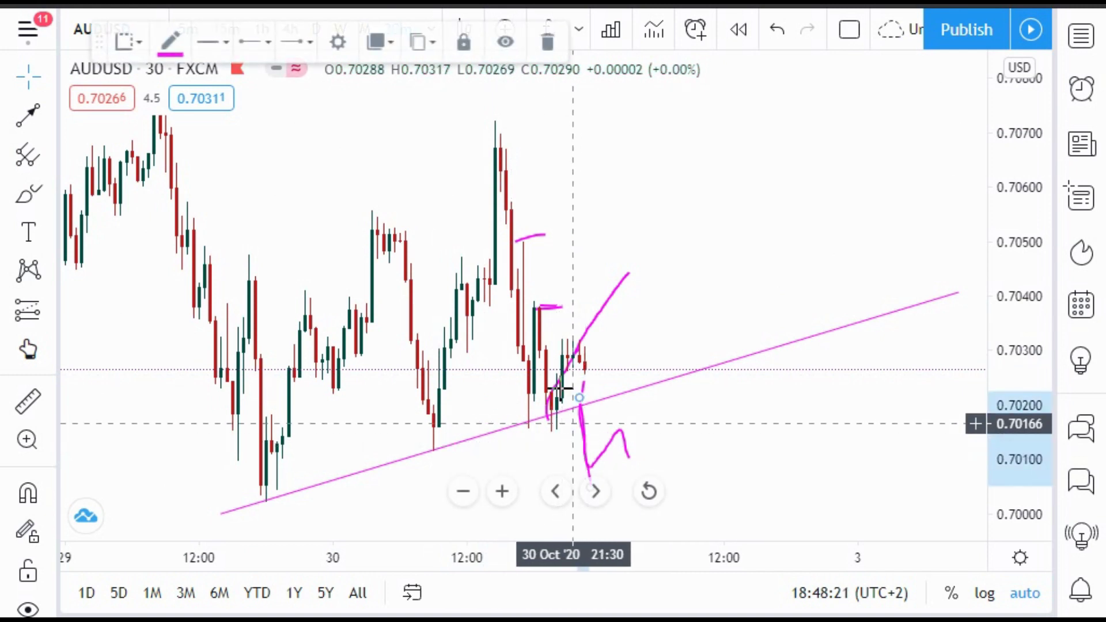
left_click(546, 41)
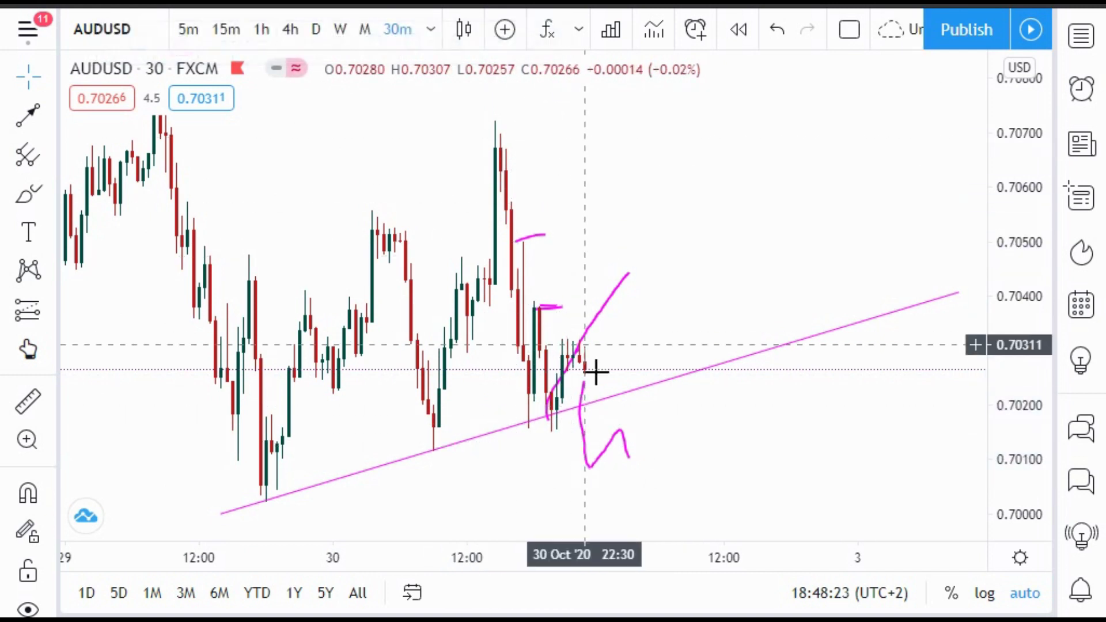
left_click(587, 454)
left_click(547, 41)
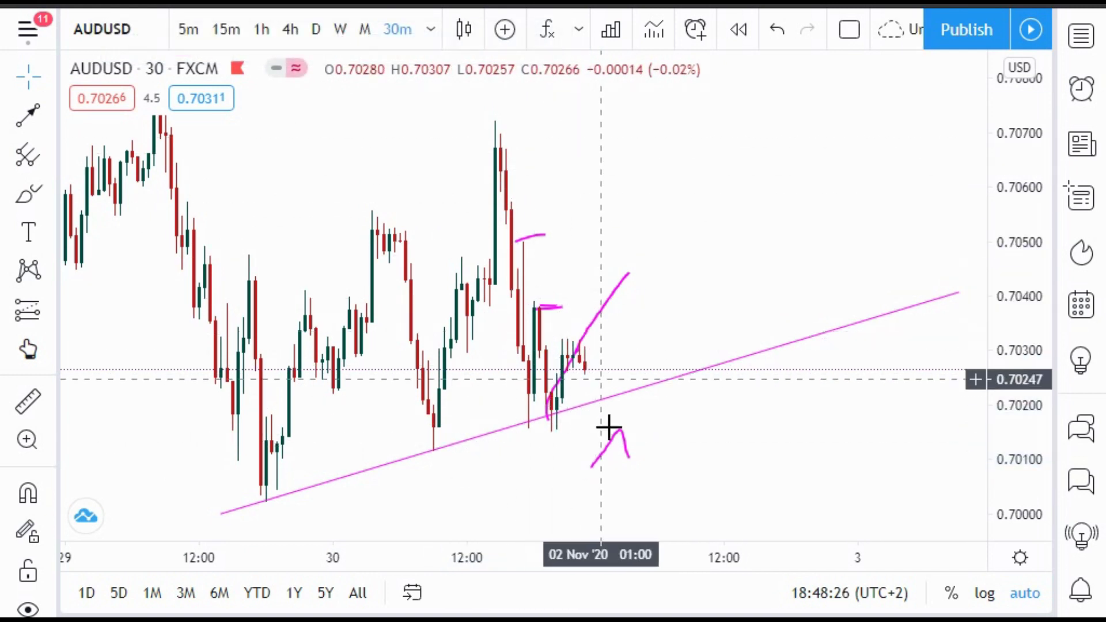
left_click(622, 443)
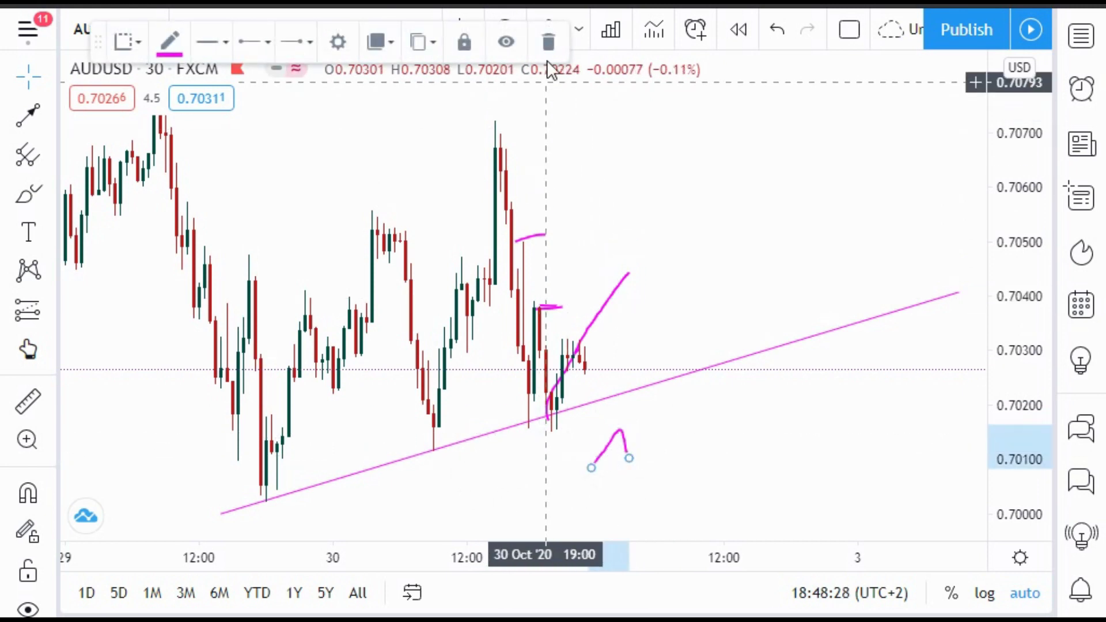
left_click(548, 42)
Delete both brush strokes of the rising path from the latest low
left_click(603, 311)
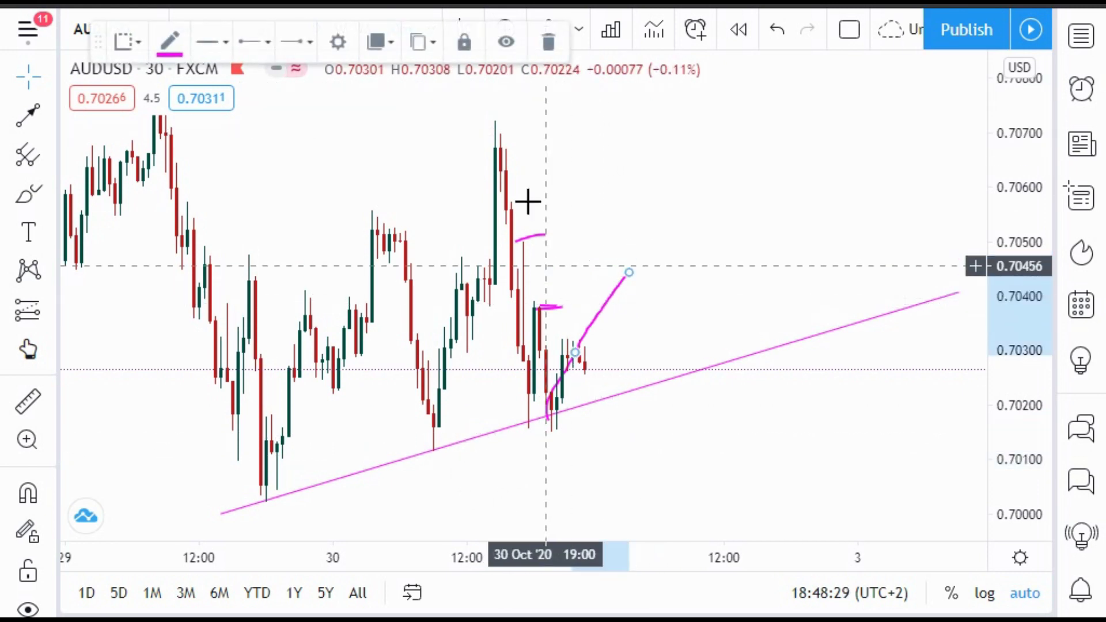
left_click(548, 42)
left_click(570, 373)
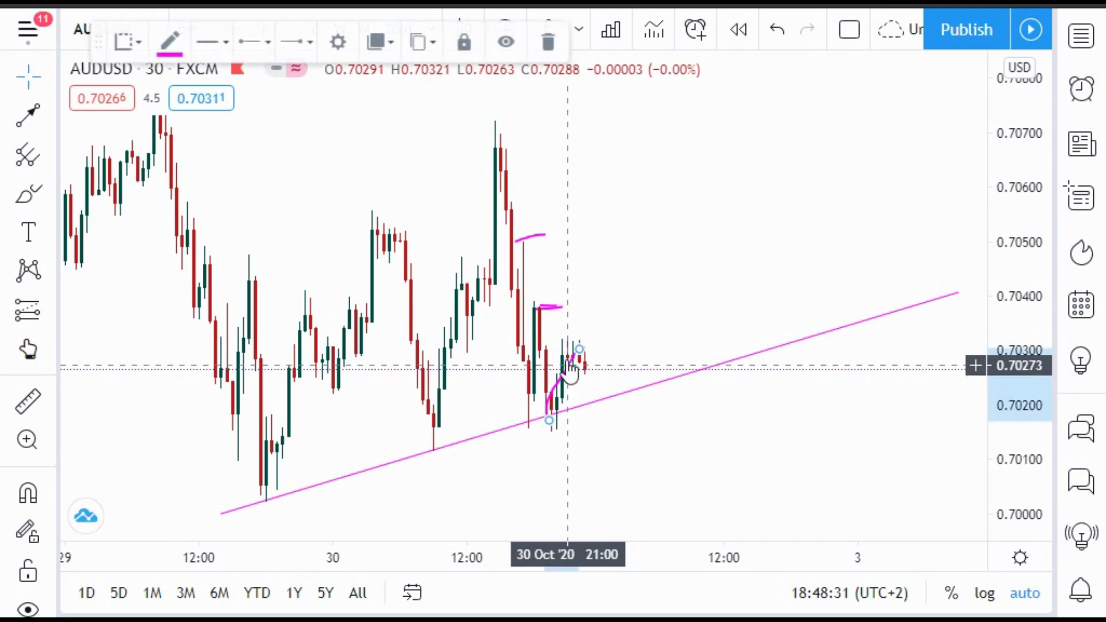
left_click(548, 42)
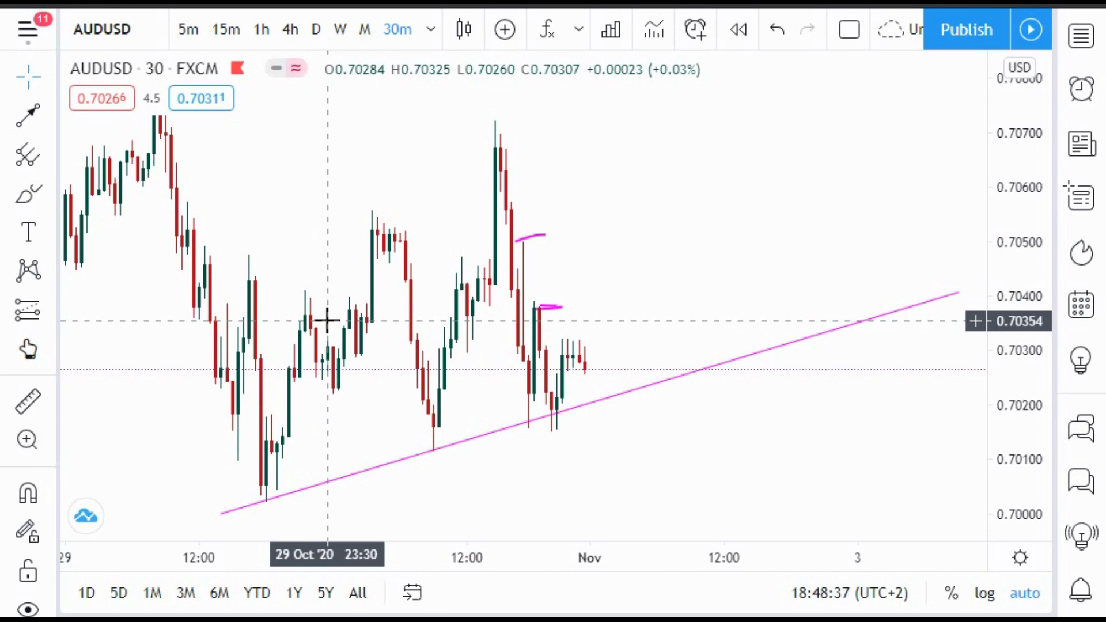
Delete the brush marks at the two preceding highs near 0.7050 and 0.7038
left_click(546, 308)
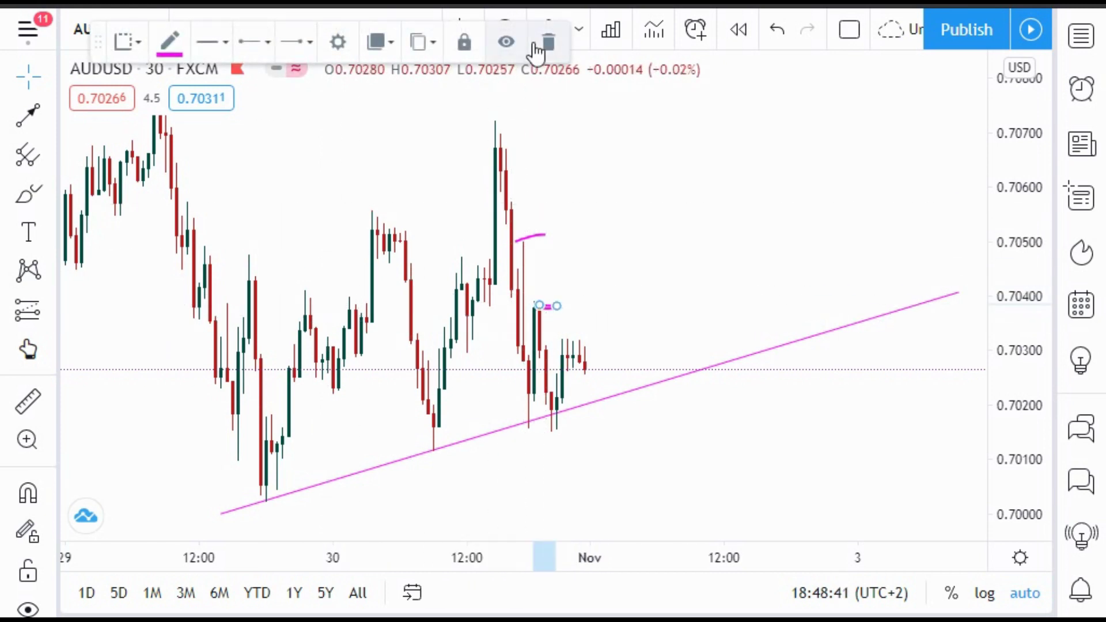
left_click(541, 208)
left_click(532, 238)
left_click(550, 42)
left_click(554, 308)
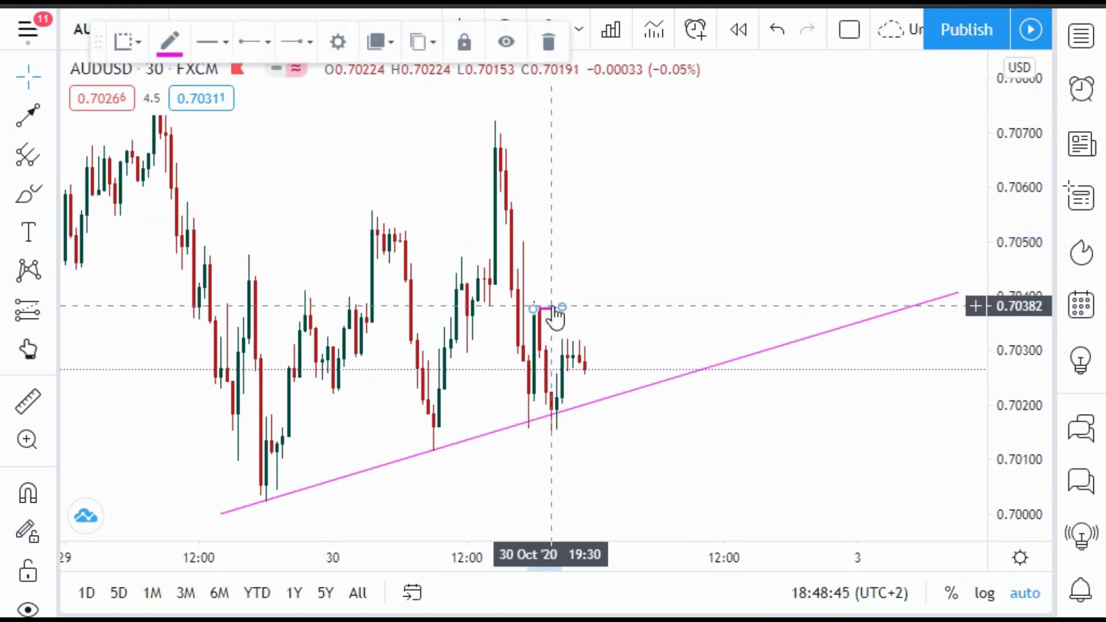
left_click(547, 43)
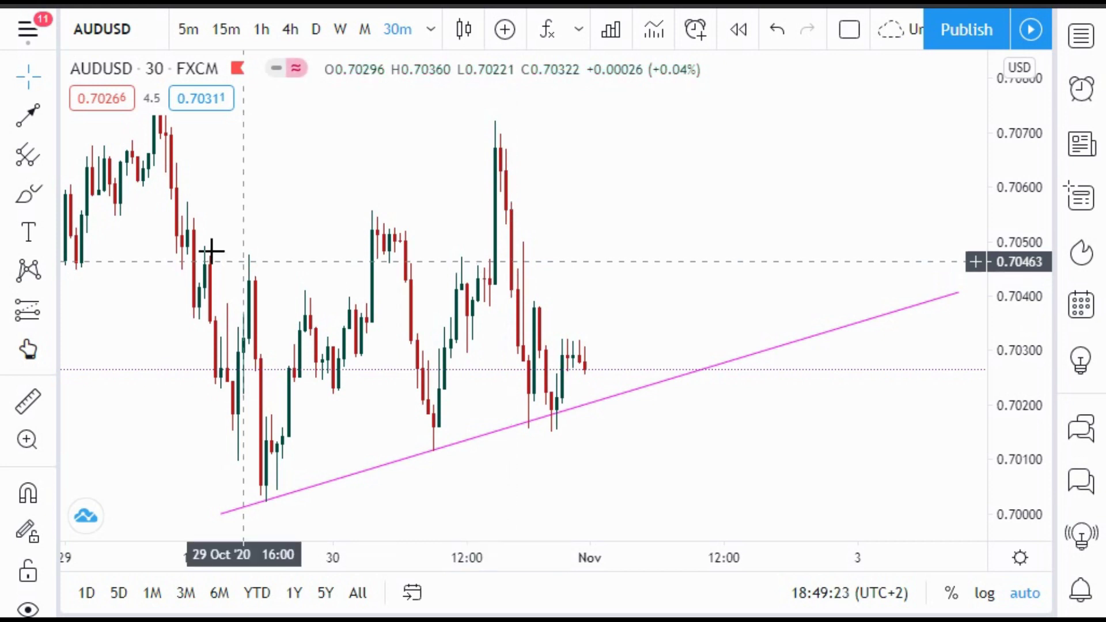
Draw a rising arrow from the current price near 0.7026 on 02 Nov 00:30 to about 0.7080 on 02 Nov 14:00
left_click(28, 115)
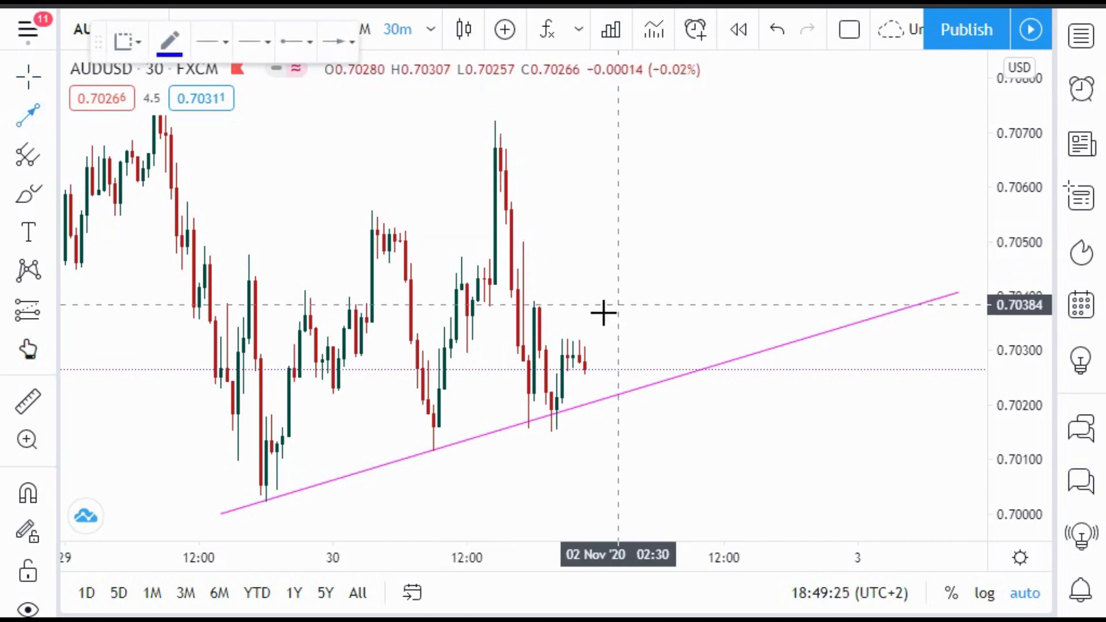
left_click(595, 370)
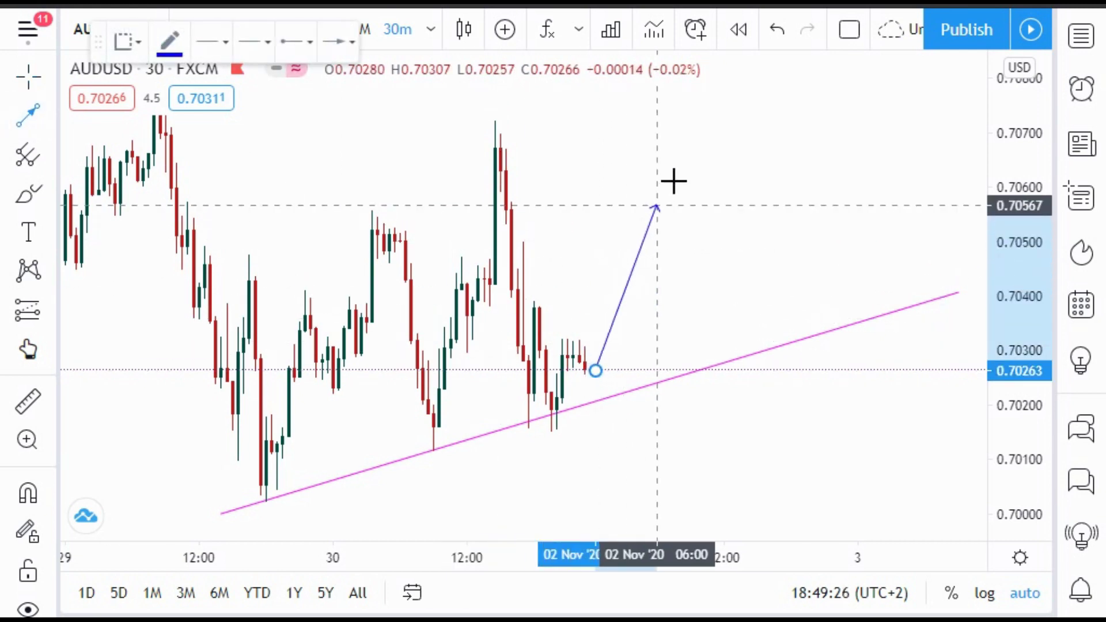
left_click(747, 64)
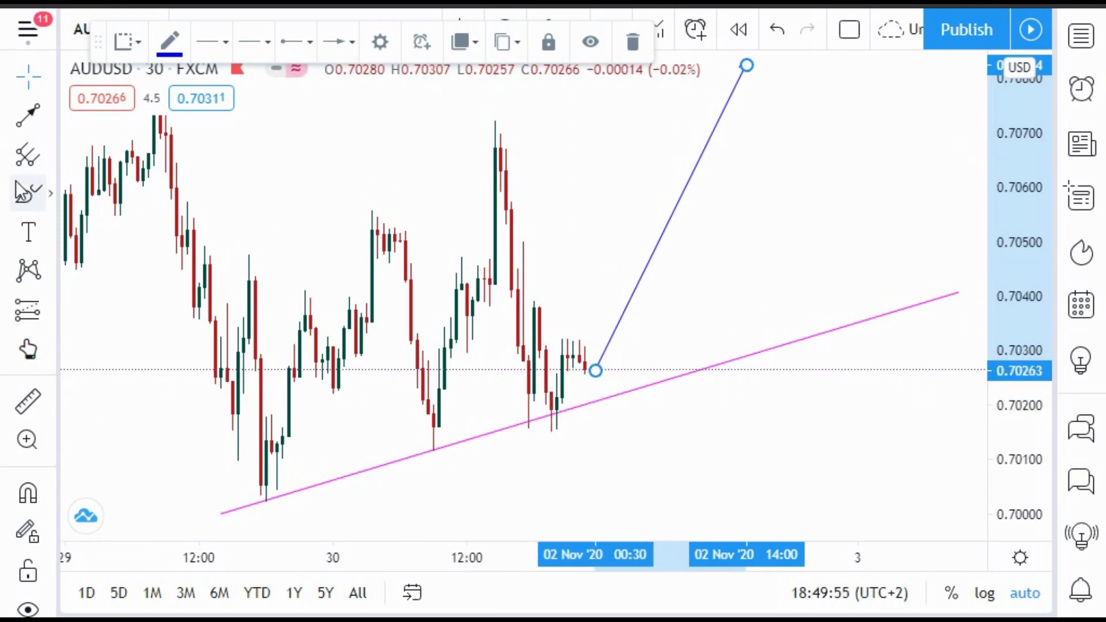
Draw a thin rectangle as a resistance zone at about 0.7038 to 0.7039, from 30 Oct to 03 Nov 08:30
left_click(49, 193)
left_click(112, 280)
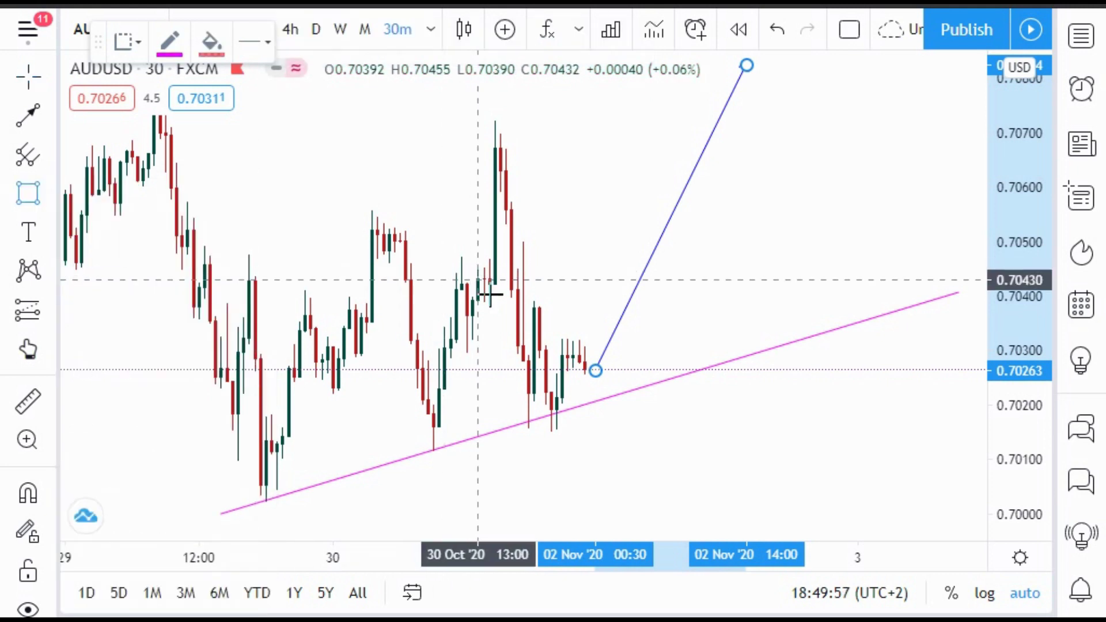
left_click_drag(500, 301, 953, 300)
left_click(153, 190)
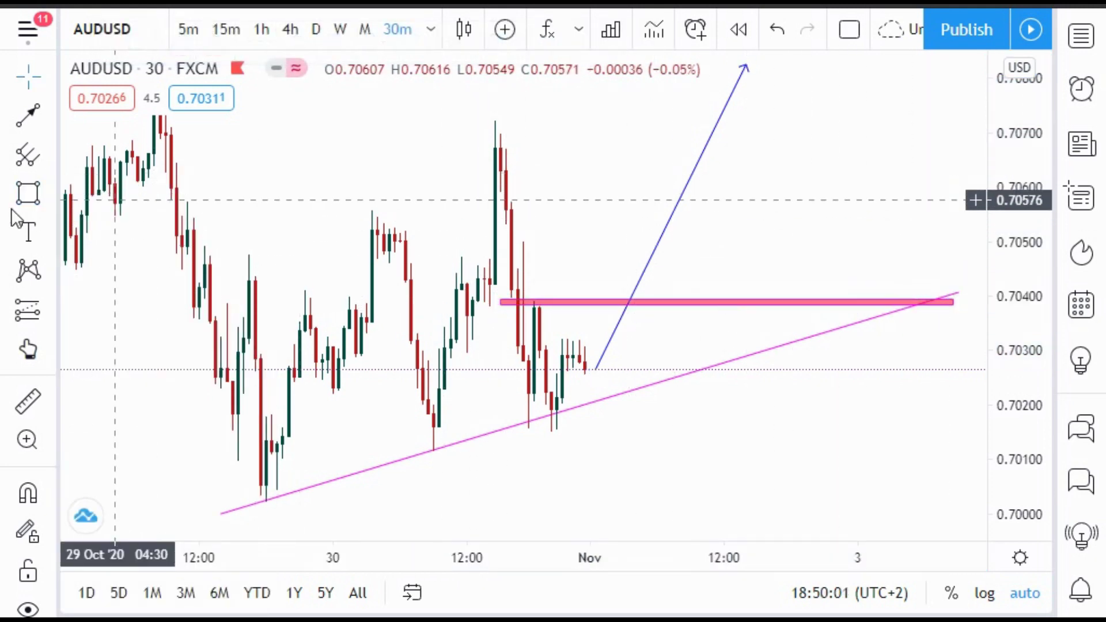
Brush the price fall from the last major high to the latest low, continuing upward through the zone with a retest to about 0.7071
left_click(27, 194)
left_click(49, 193)
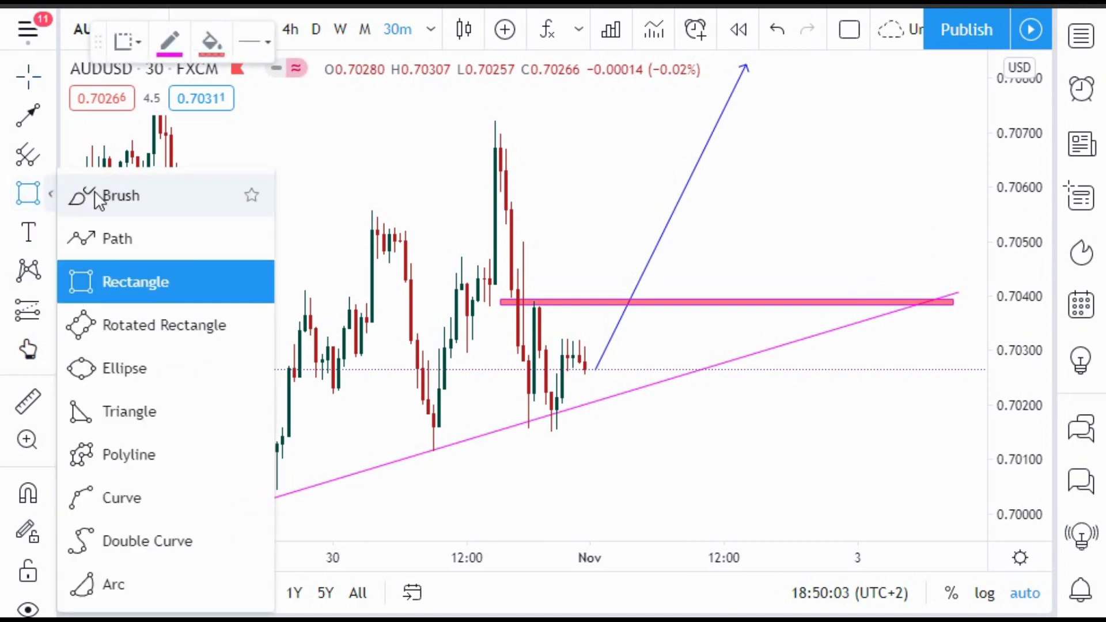
left_click(224, 190)
mouse_move(501, 138)
left_mouse_down()
mouse_move(514, 372)
mouse_move(523, 266)
mouse_move(513, 405)
mouse_move(546, 313)
left_mouse_up()
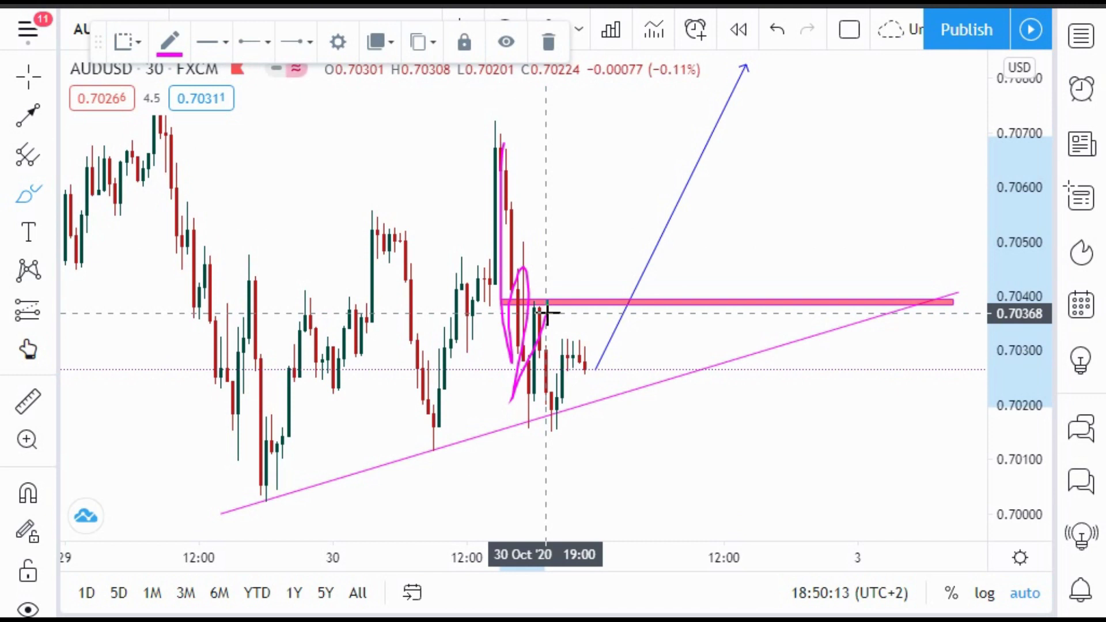
mouse_move(538, 344)
left_mouse_down()
mouse_move(553, 329)
mouse_move(560, 397)
mouse_move(566, 357)
mouse_move(637, 260)
mouse_move(662, 296)
mouse_move(769, 127)
left_mouse_up()
Delete the brushed price path and the rectangle zone, keeping the rising arrow and the trendline
left_click(26, 73)
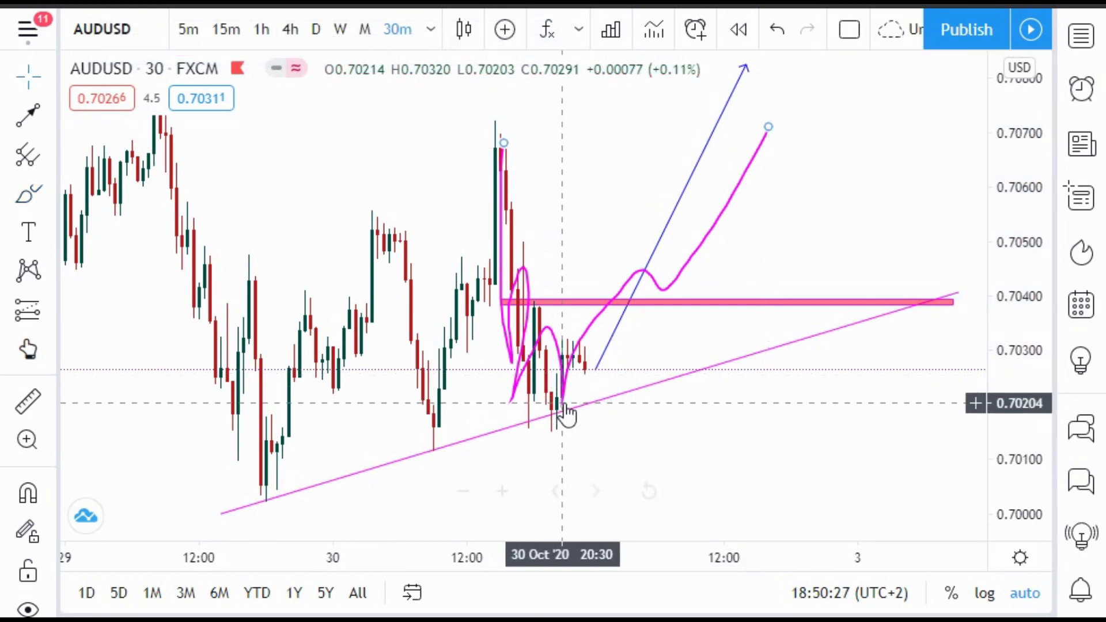
left_click(718, 231)
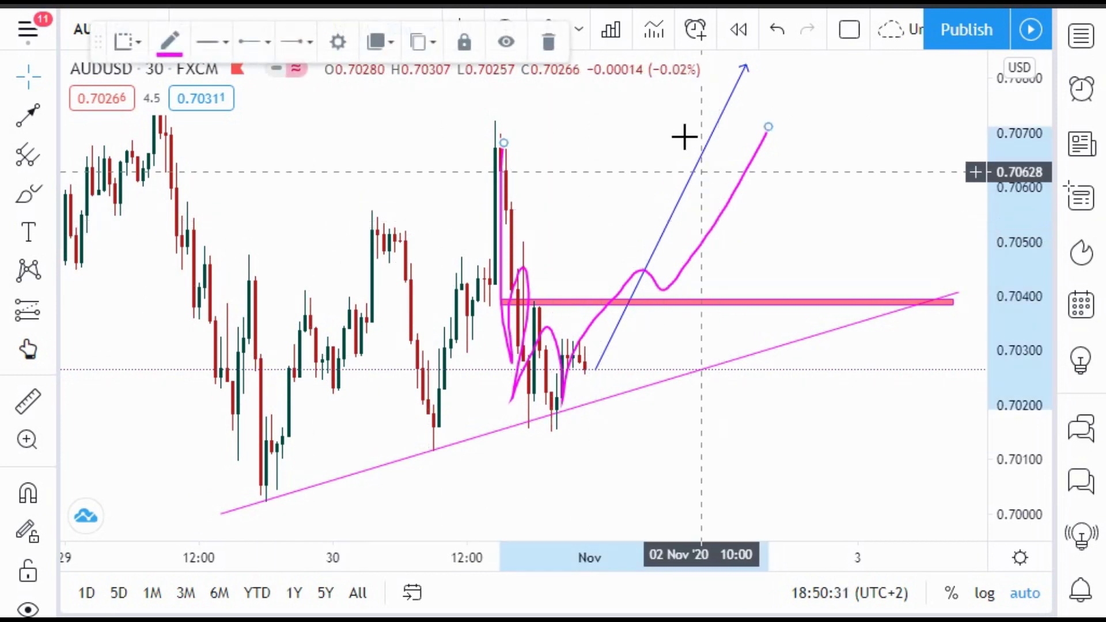
left_click(561, 51)
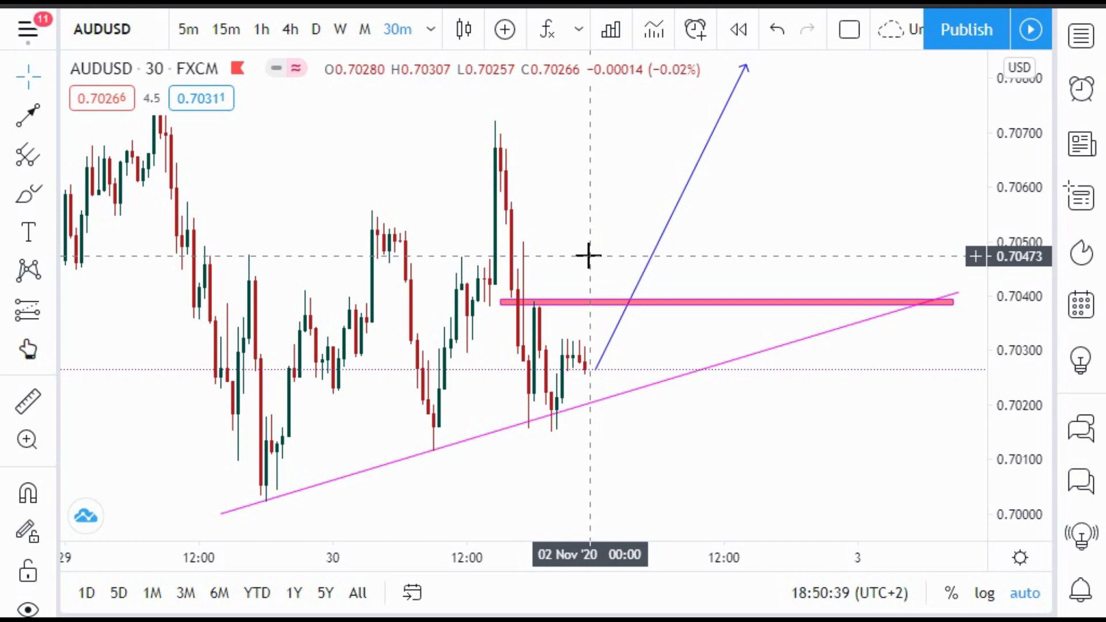
left_click(605, 300)
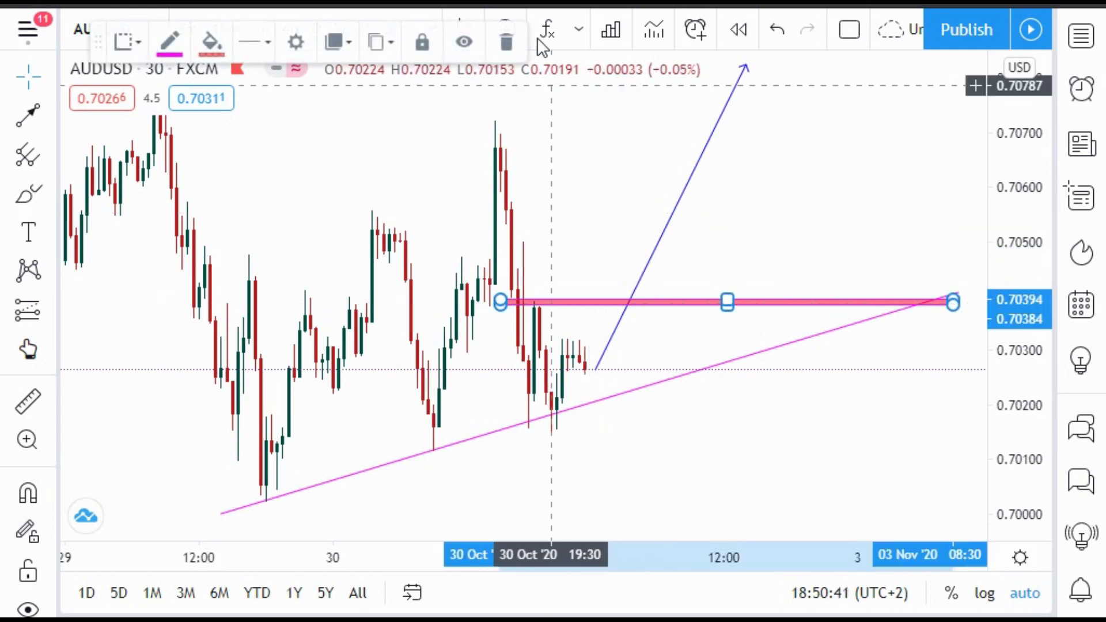
left_click(509, 42)
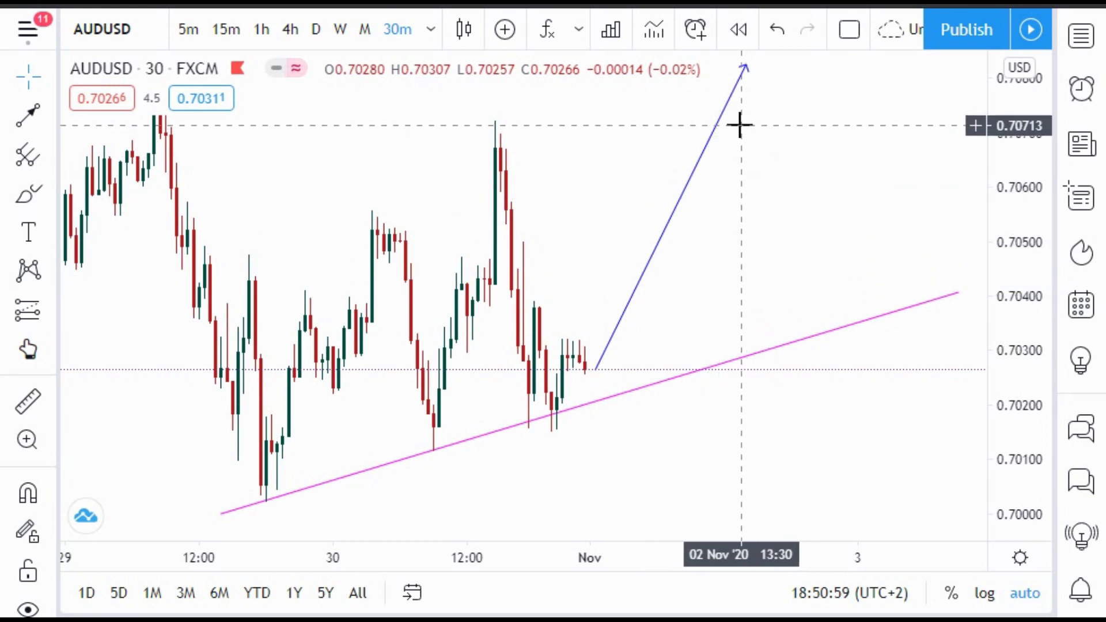
Switch from AUDUSD to the AUDCHF 1-hour chart in the Red list and bring both rising trendlines into view
left_click(1084, 38)
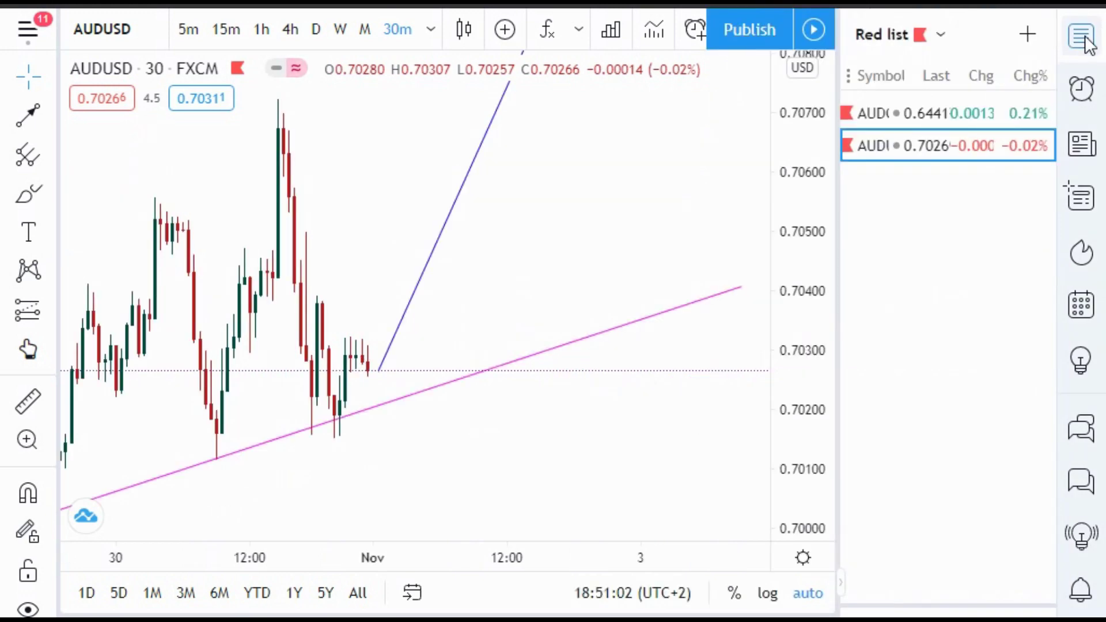
left_click(944, 110)
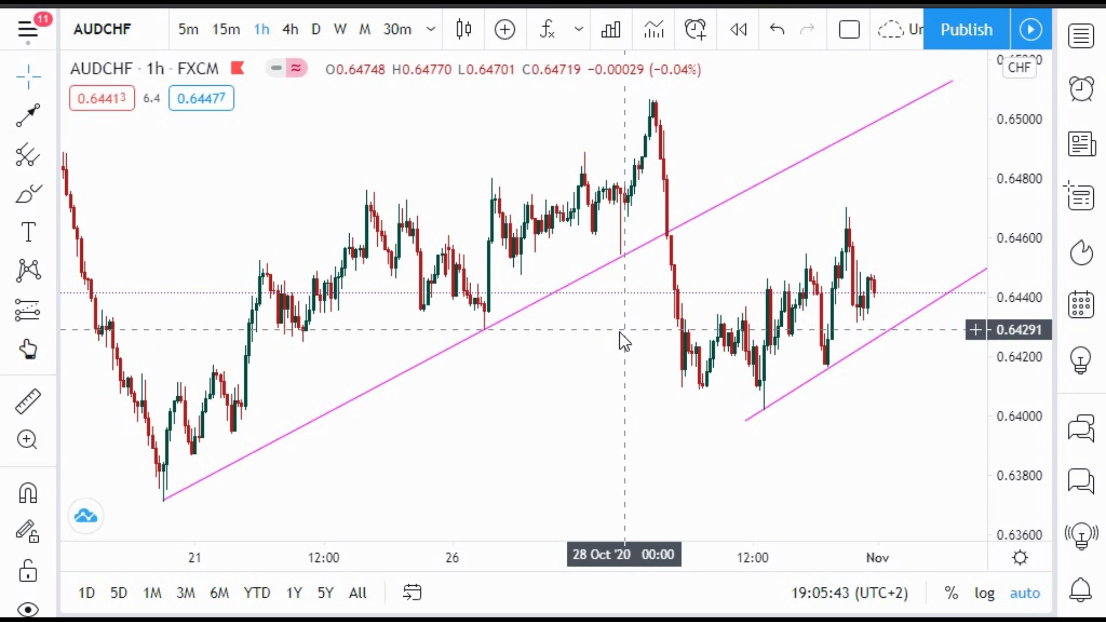
scroll(619, 330, "down", 3)
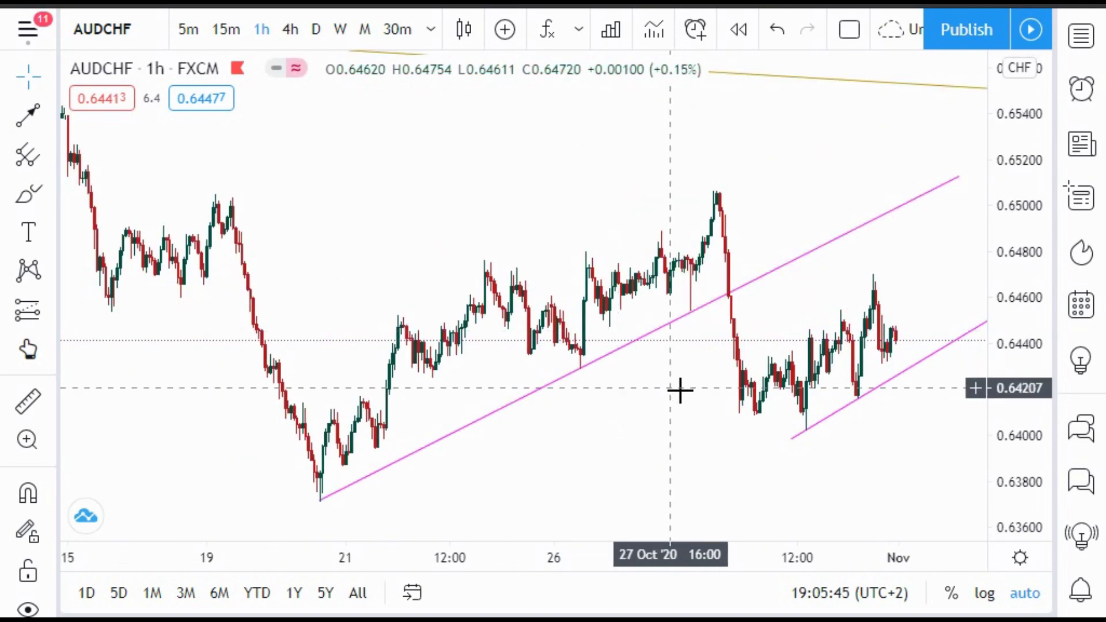
left_click_drag(647, 395, 548, 402)
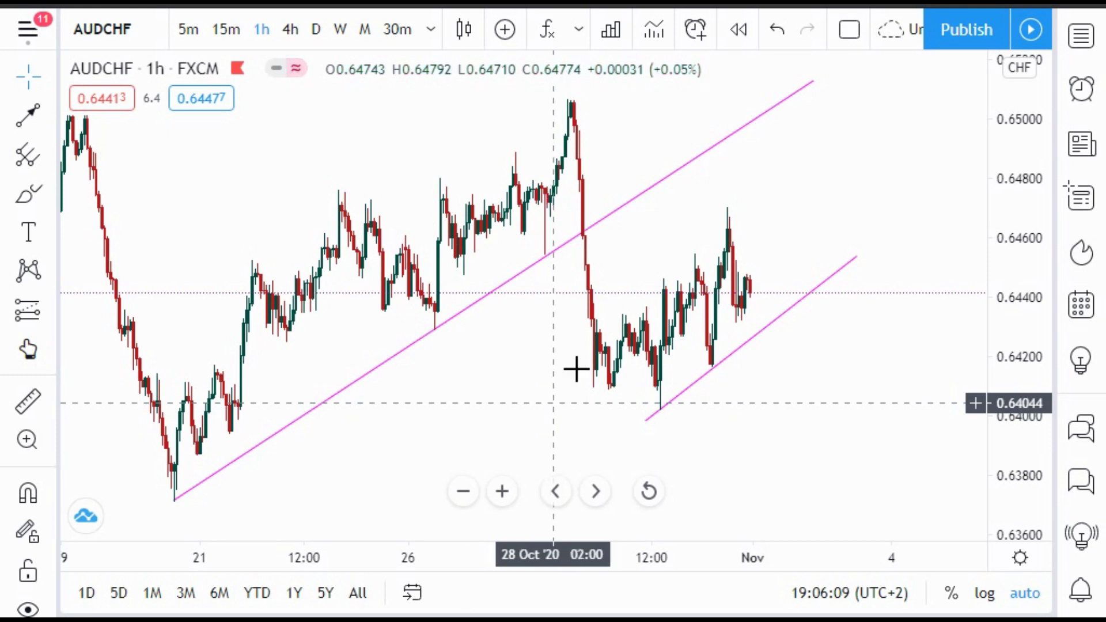
Brush the two AUDCHF upswings from the 20 Oct low to the high near 0.6506, and the fall to the trendline near 0.6463
left_click(37, 200)
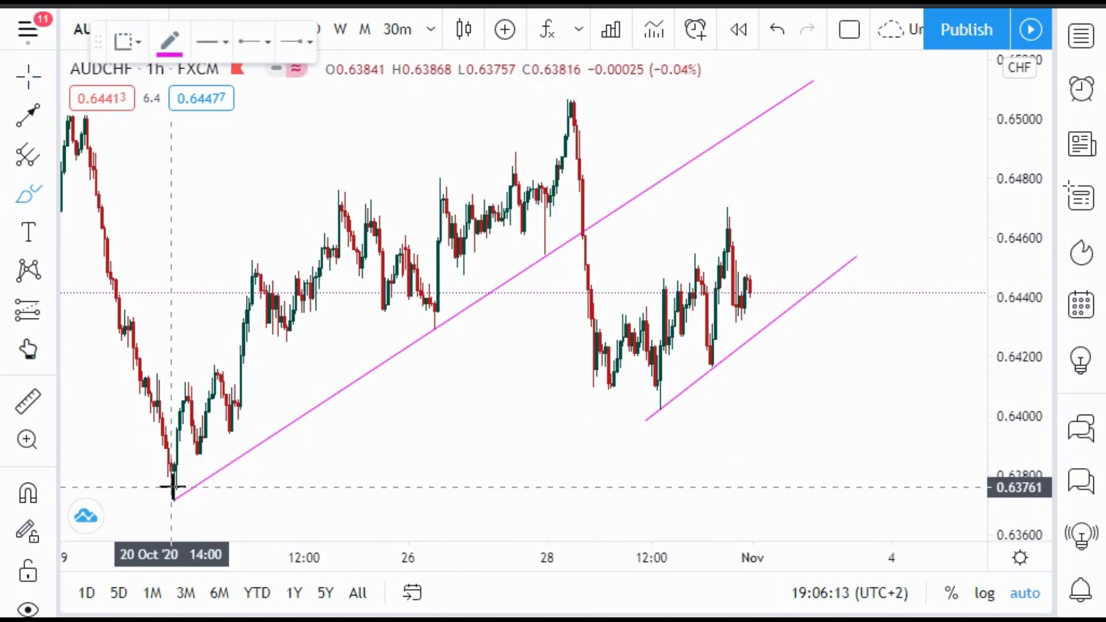
mouse_move(173, 488)
left_mouse_down()
mouse_move(326, 185)
mouse_move(444, 314)
mouse_move(471, 287)
mouse_move(567, 98)
left_mouse_up()
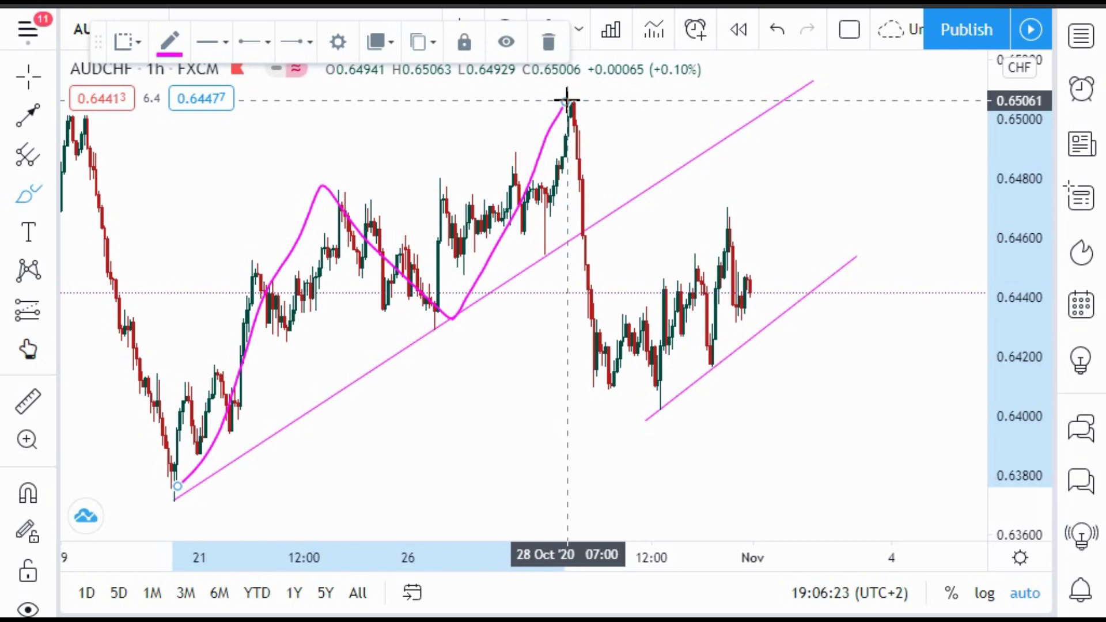
left_click_drag(567, 98, 568, 105)
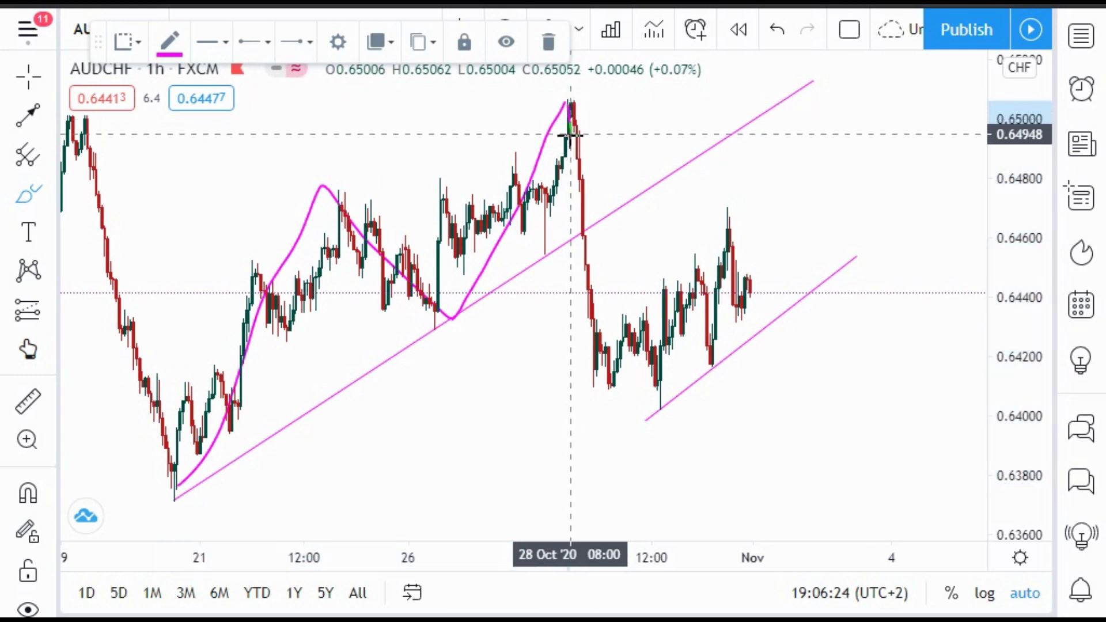
left_click_drag(569, 155, 582, 229)
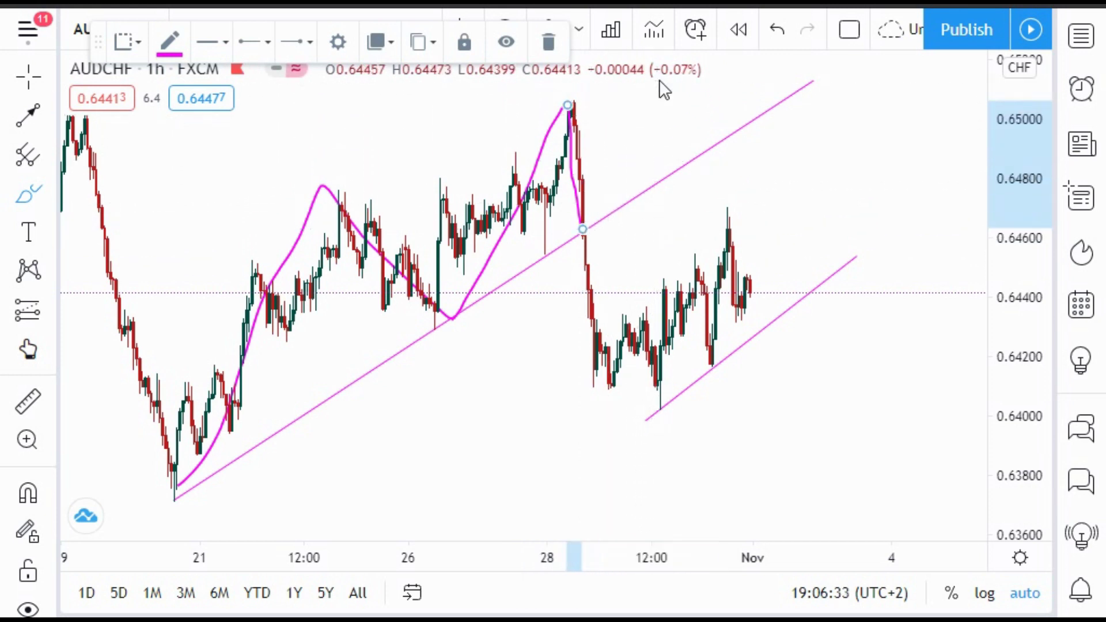
Brush the fall from the first trendline to about 0.6407, and the swings above the second trendline up to about 0.6462
left_click(587, 229)
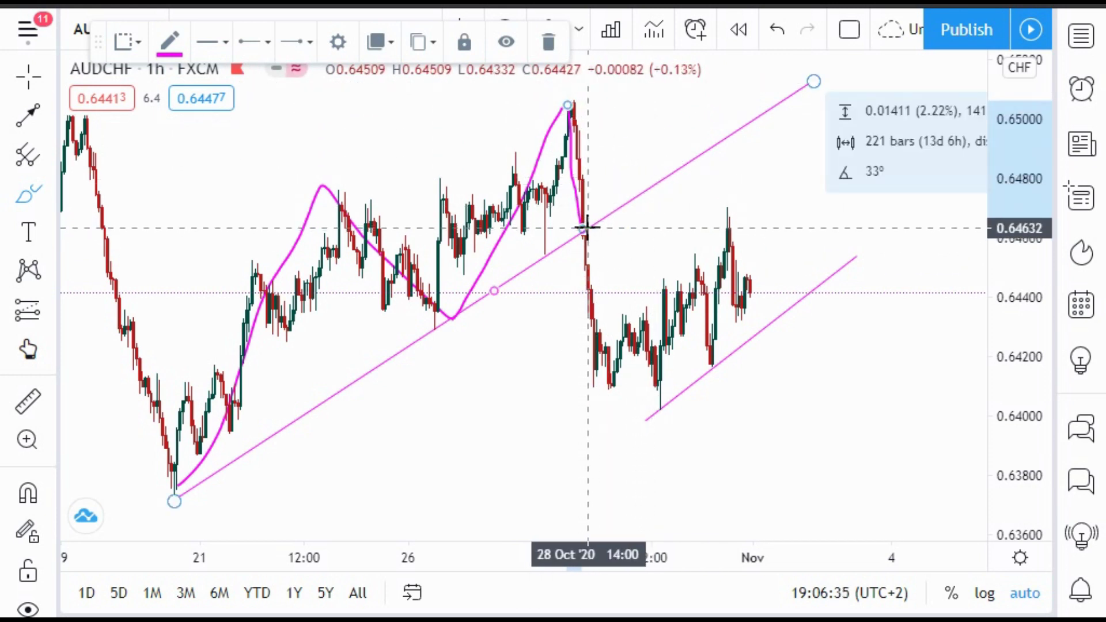
left_click(582, 227)
left_click_drag(576, 297, 588, 363)
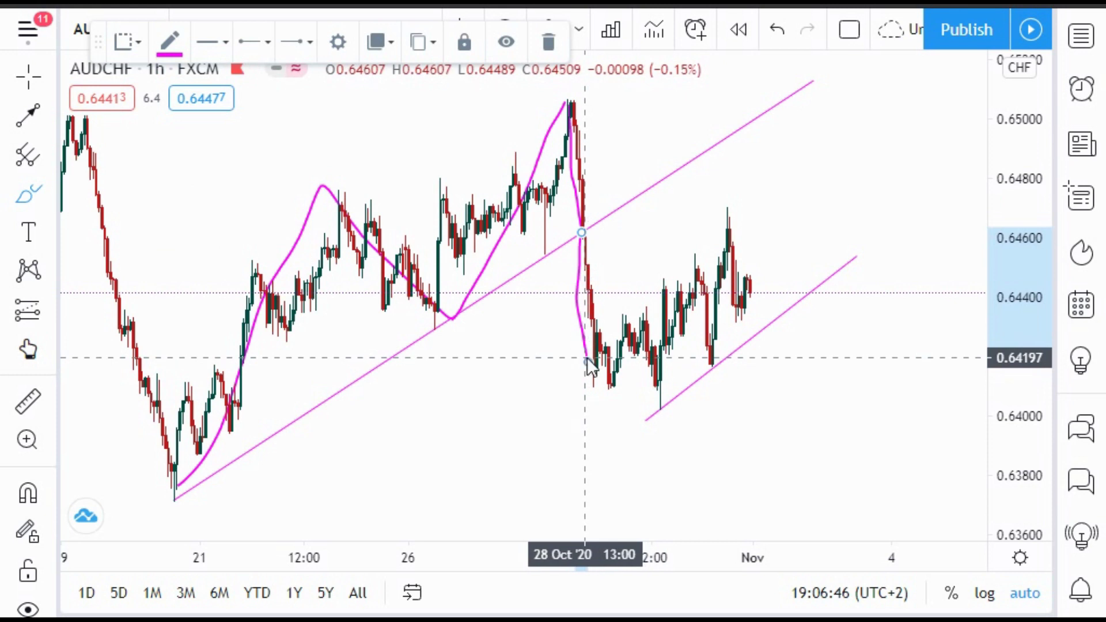
left_click(586, 358)
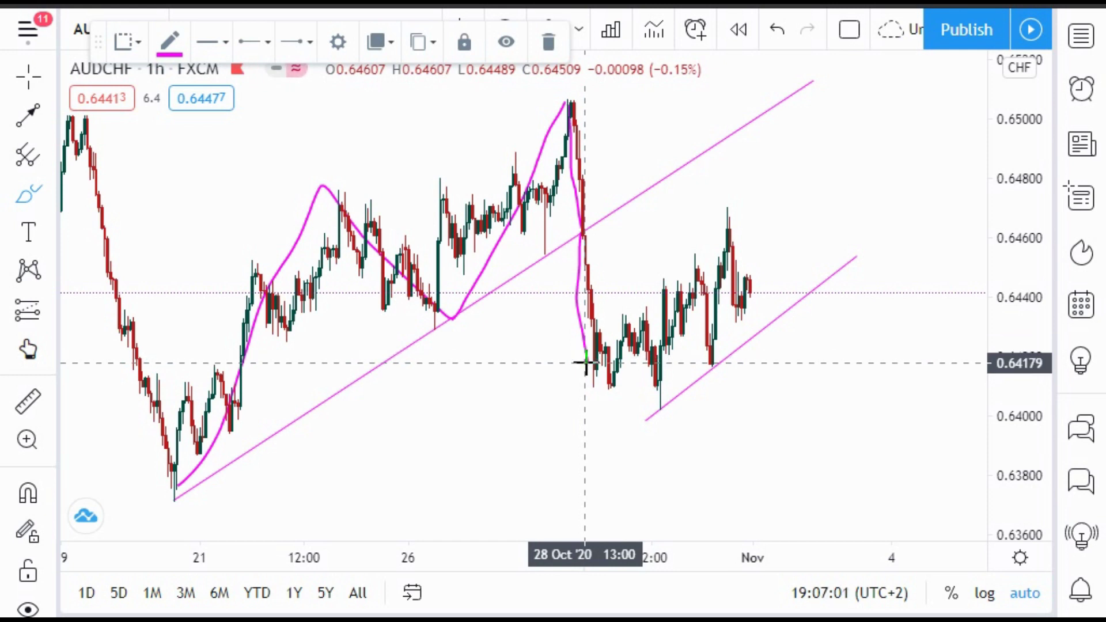
left_click_drag(585, 363, 605, 395)
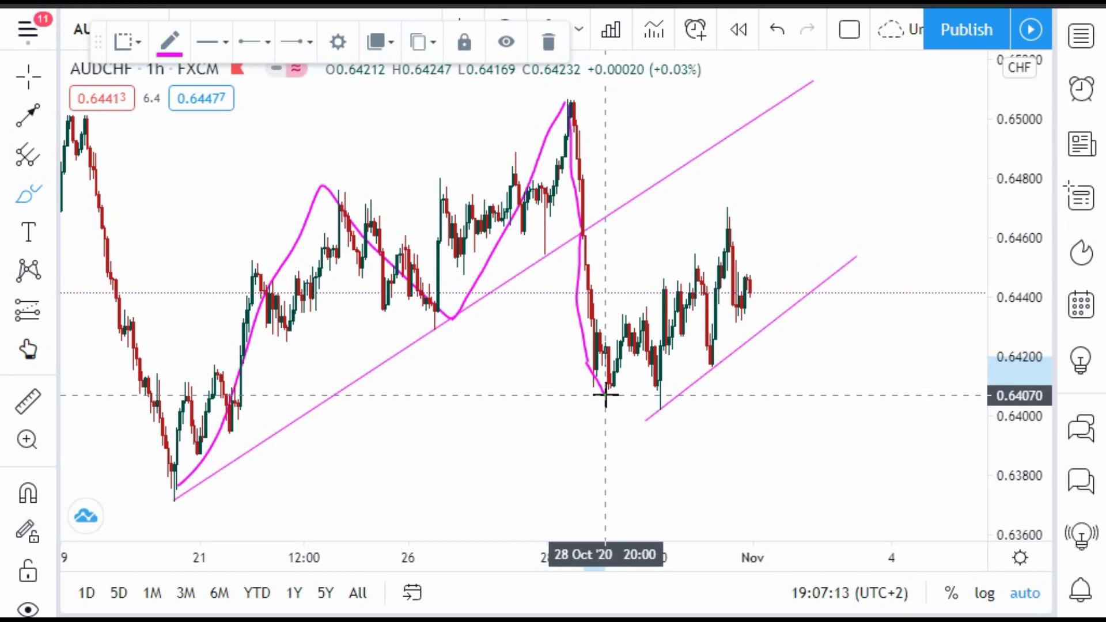
mouse_move(606, 395)
left_mouse_down()
mouse_move(620, 299)
mouse_move(653, 420)
mouse_move(666, 283)
mouse_move(709, 359)
mouse_move(745, 232)
left_mouse_up()
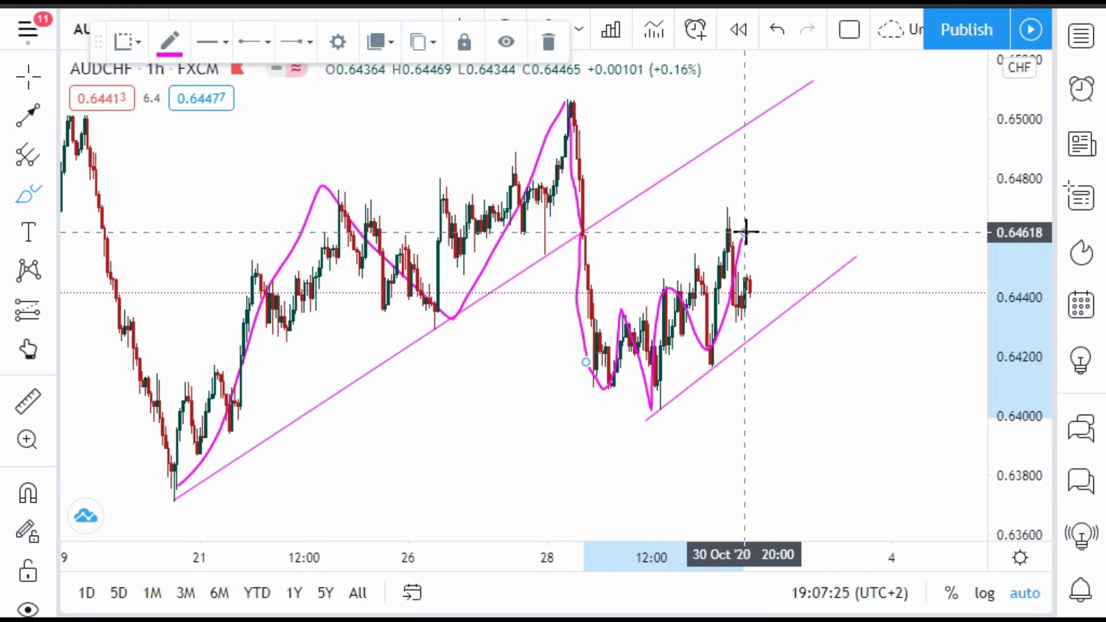
Delete the brushed recent swings, the fall from the 28 Oct high, and the two-upswing path, keeping the short stroke below the first trendline
left_click(551, 42)
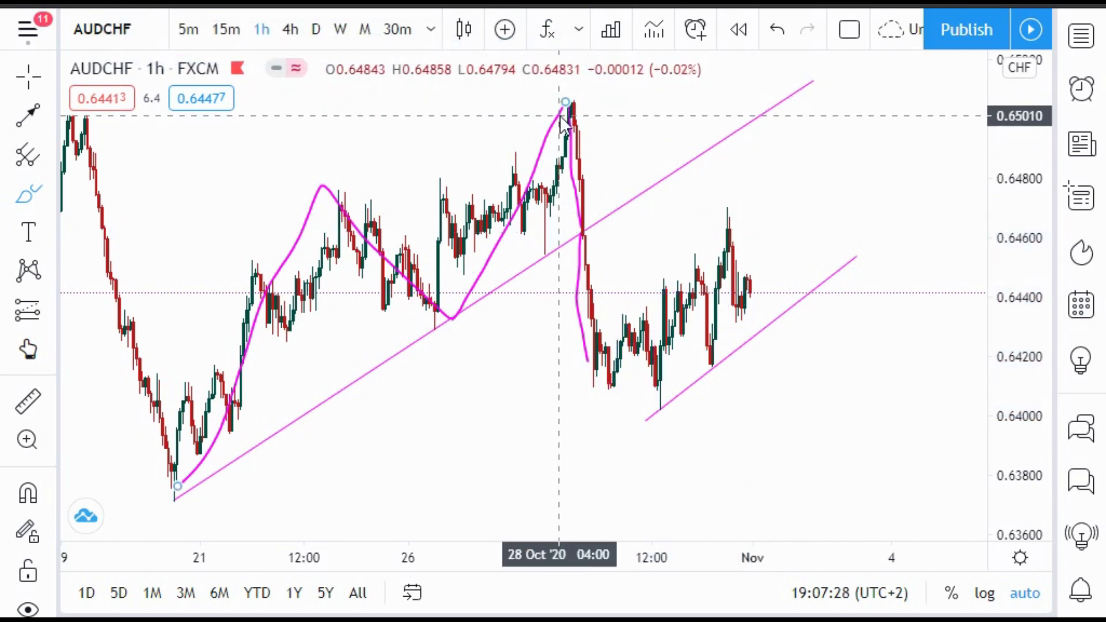
left_click(557, 115)
left_click(547, 42)
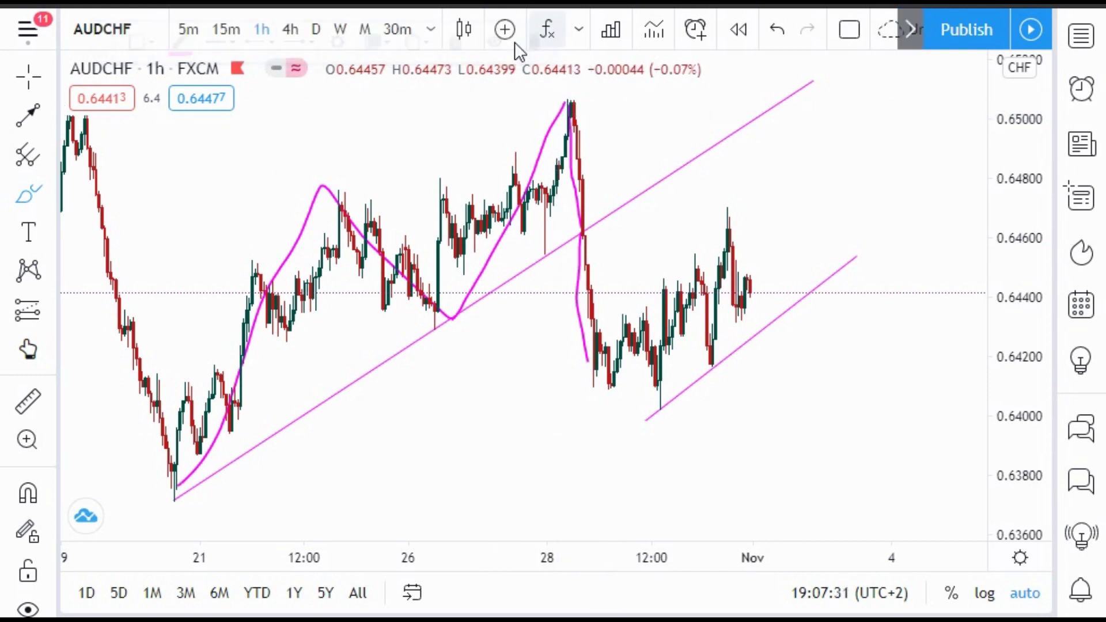
left_click(28, 77)
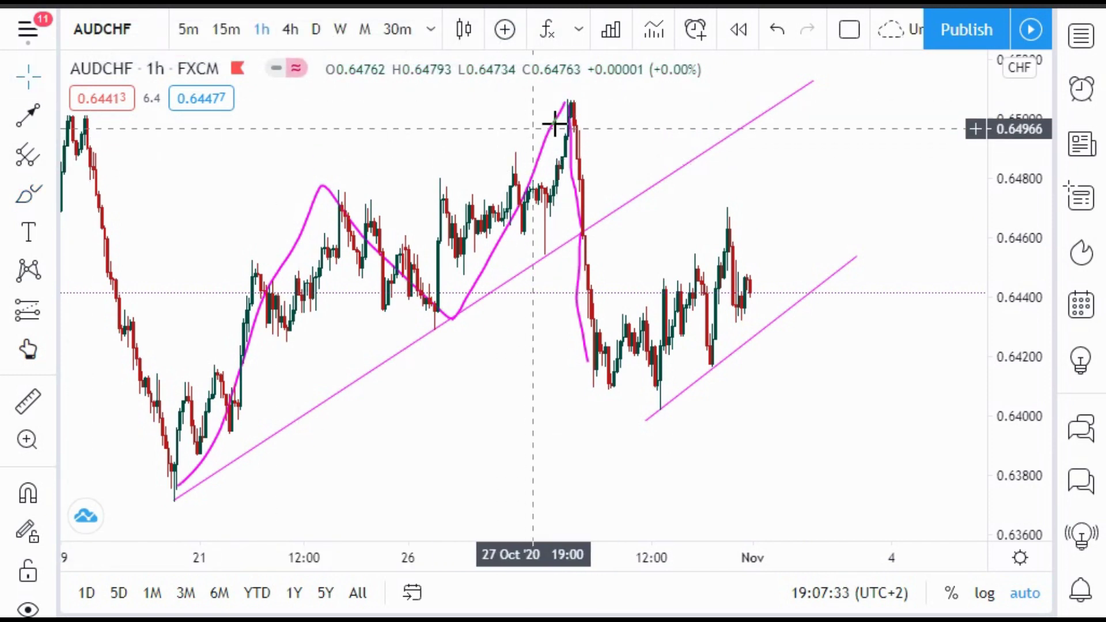
left_click(570, 132)
left_click(548, 42)
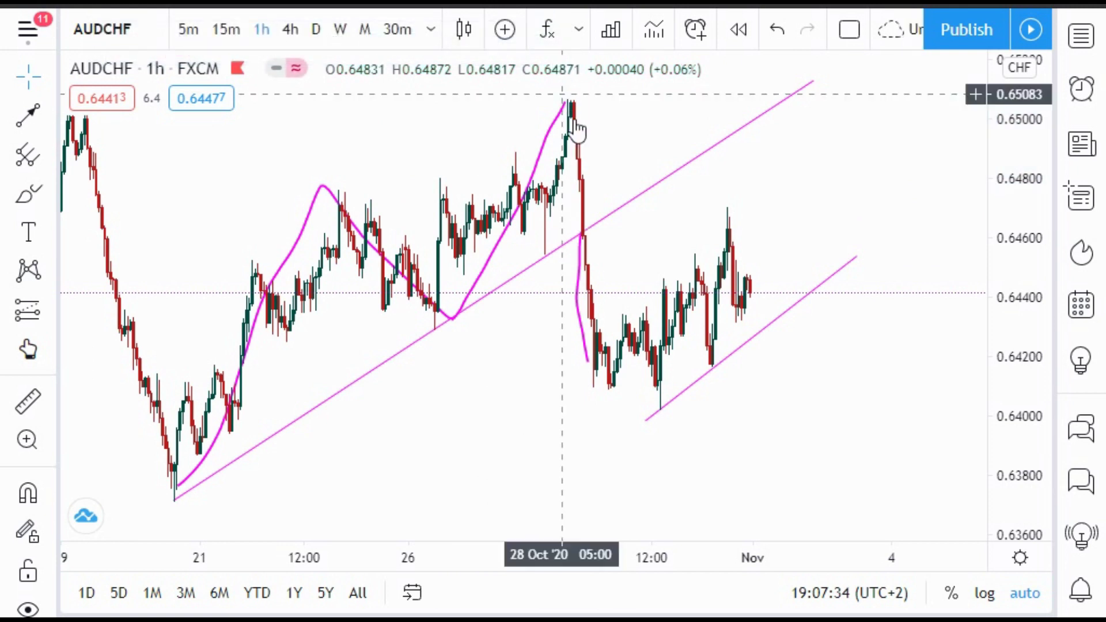
left_click(545, 153)
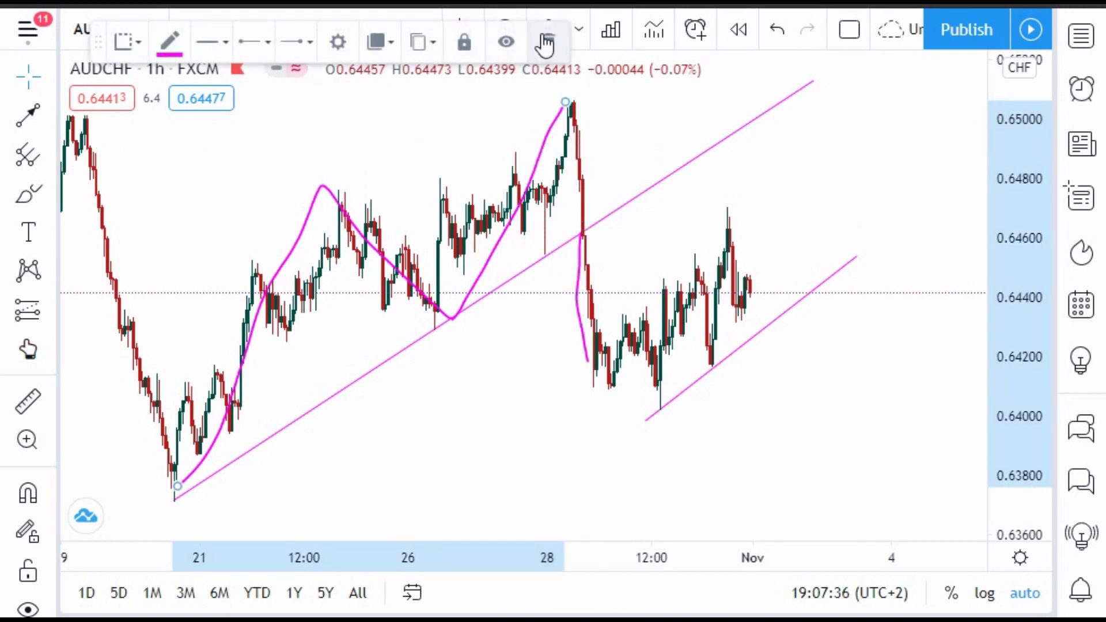
left_click(548, 42)
Brush a circle around the 30 Oct high and a small loop just above the first trendline
left_click(26, 193)
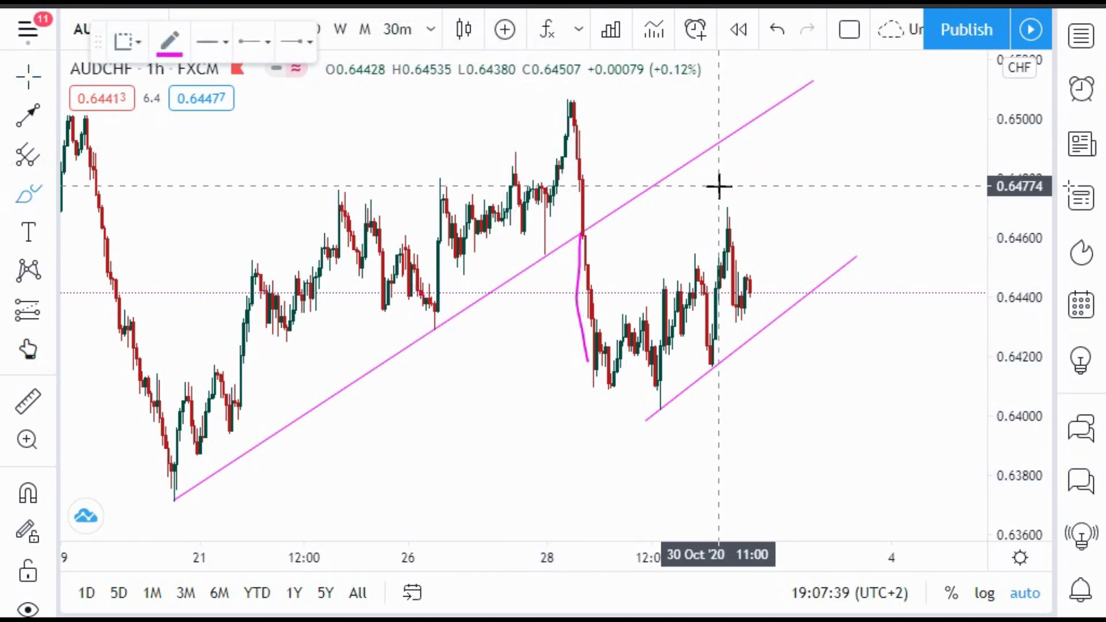
mouse_move(720, 188)
left_mouse_down()
mouse_move(753, 227)
mouse_move(736, 187)
mouse_move(724, 193)
left_mouse_up()
left_click_drag(678, 125, 685, 125)
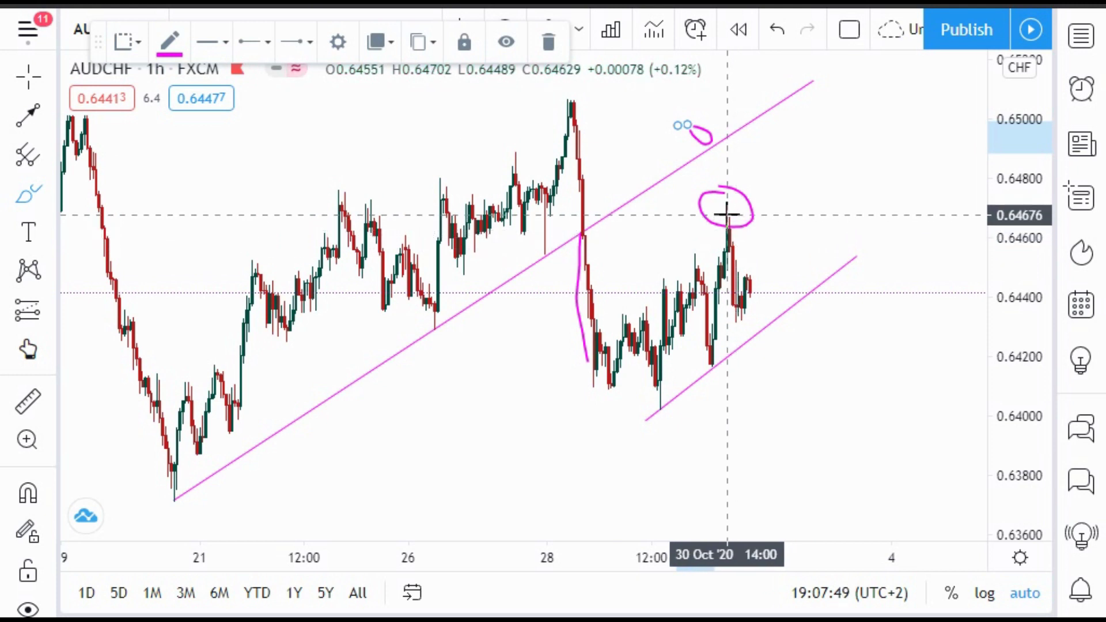
Brush a projected break and retest of the second trendline down to about 0.6383, and trace the swings leading up to the 30 Oct high
key("Escape")
mouse_move(727, 233)
left_mouse_down()
mouse_move(753, 386)
mouse_move(790, 334)
mouse_move(830, 465)
left_mouse_up()
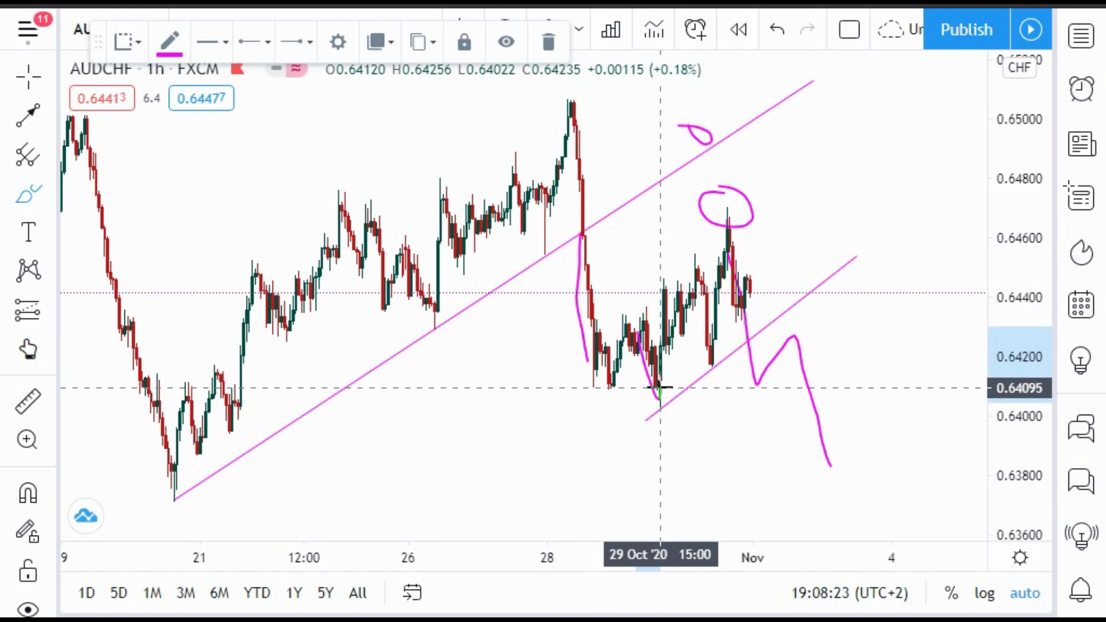
mouse_move(661, 388)
left_mouse_down()
mouse_move(698, 252)
mouse_move(712, 364)
mouse_move(727, 232)
left_mouse_up()
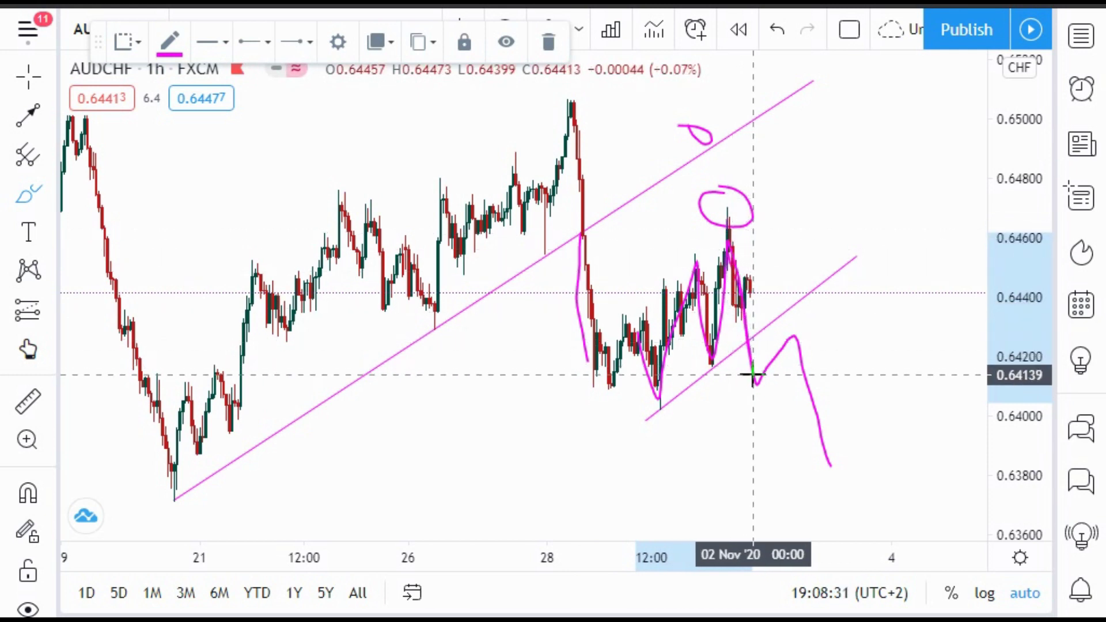
Delete all the brush annotations, including the traced swings, circle, loop, projected fall and short break stroke, keeping both trendlines
left_click(547, 41)
left_click(27, 77)
left_click(645, 191)
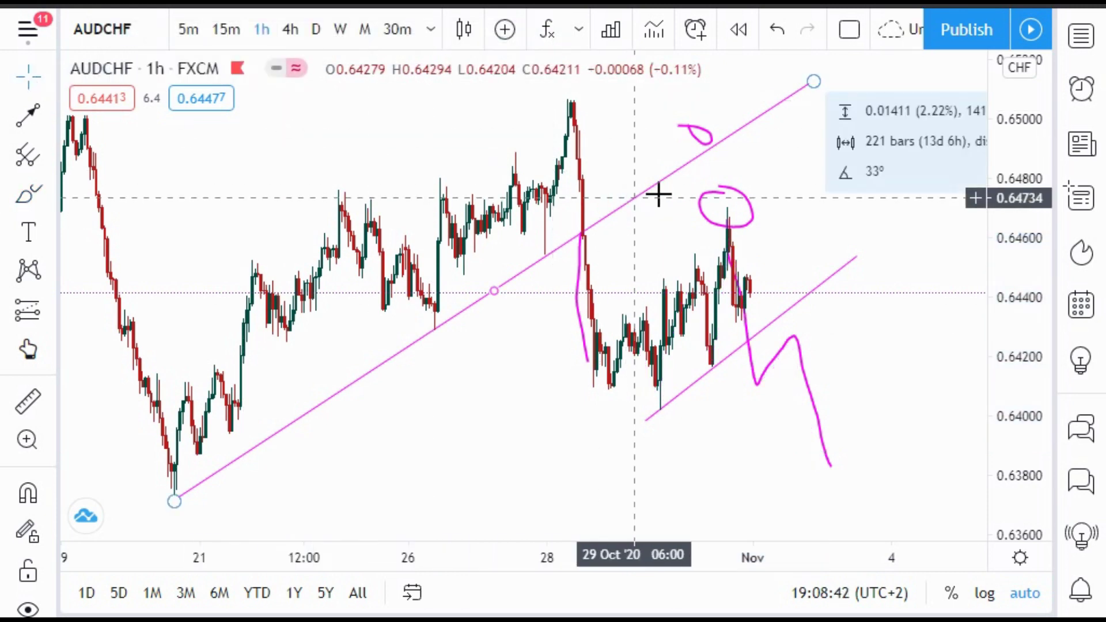
left_click(723, 186)
left_click(549, 49)
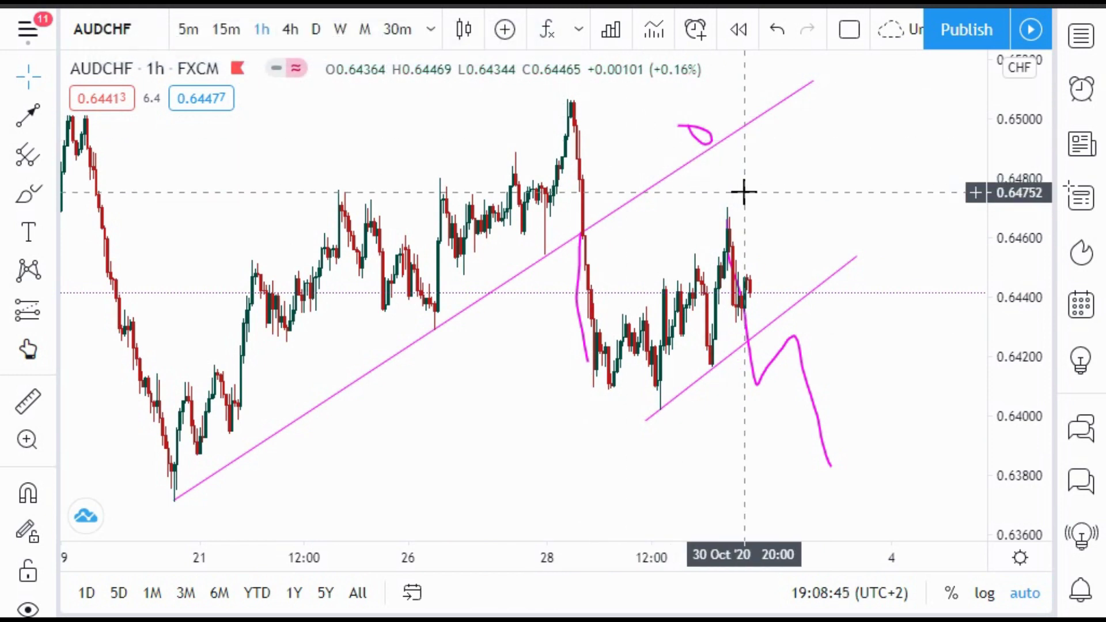
left_click(699, 129)
left_click(556, 51)
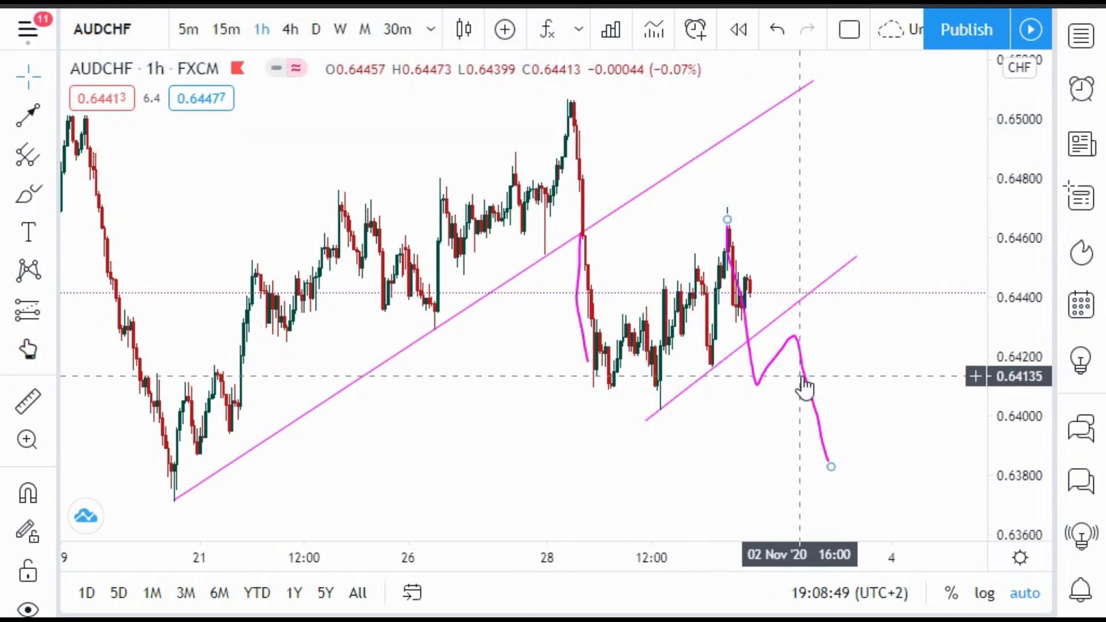
left_click(802, 376)
left_click(550, 46)
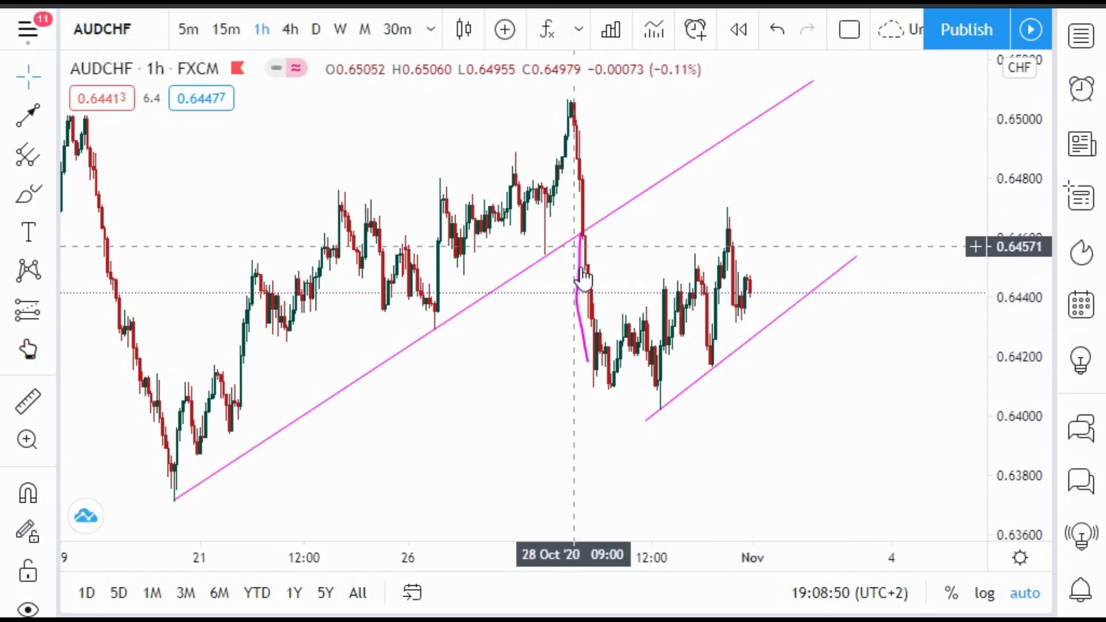
left_click(583, 279)
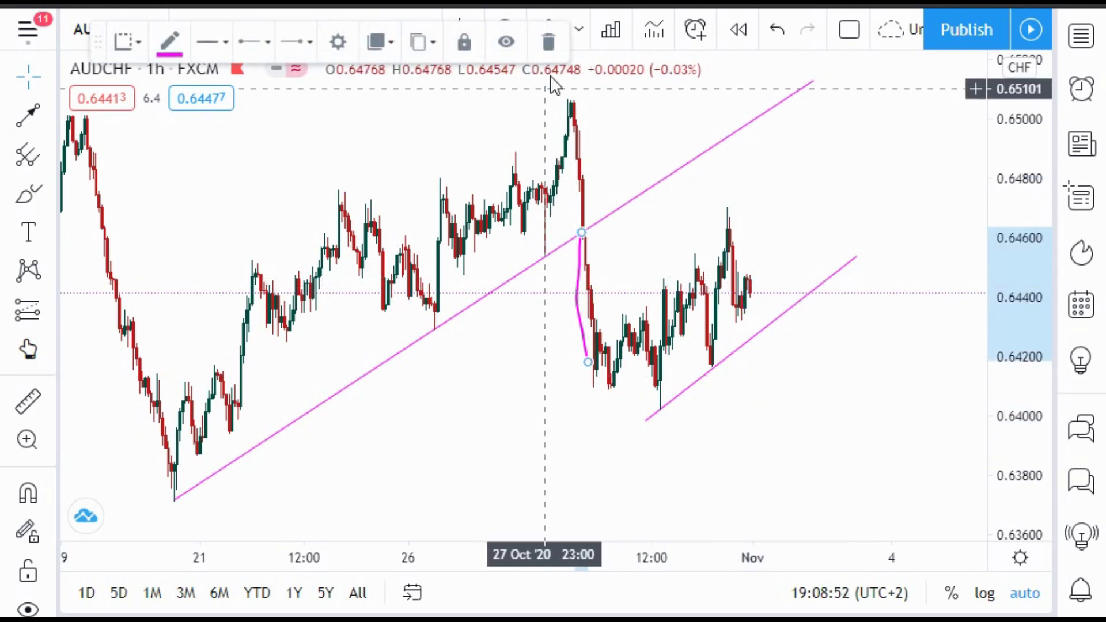
left_click(548, 42)
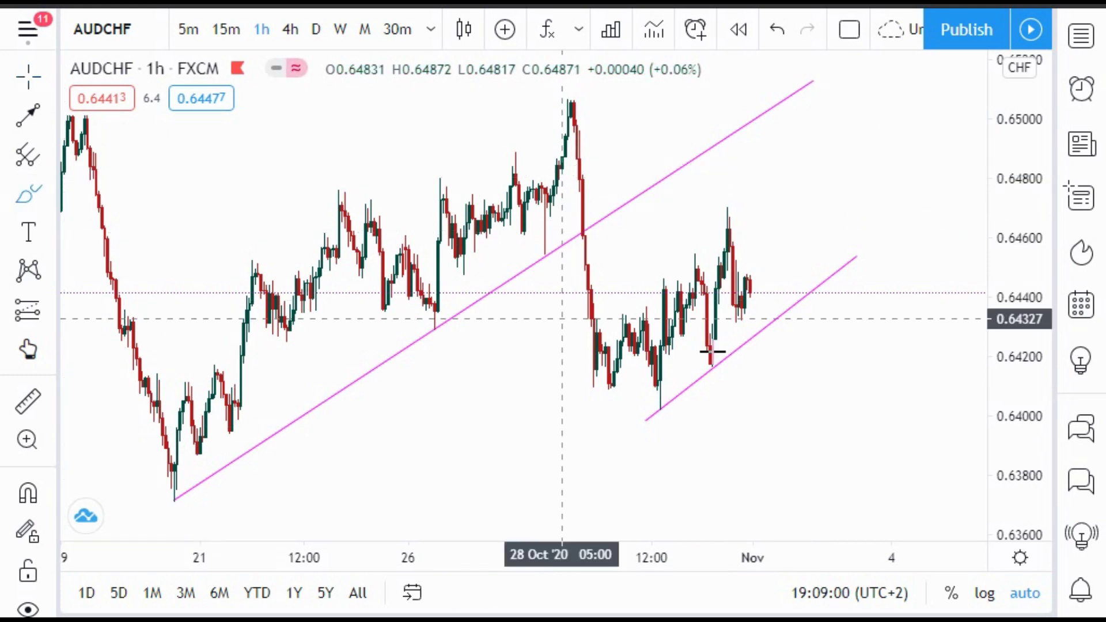
Brush a dashed projection from the current price through the second trendline, back up for a retest, and down to about 0.6374
left_click_drag(750, 334, 757, 312)
left_click_drag(761, 362, 764, 391)
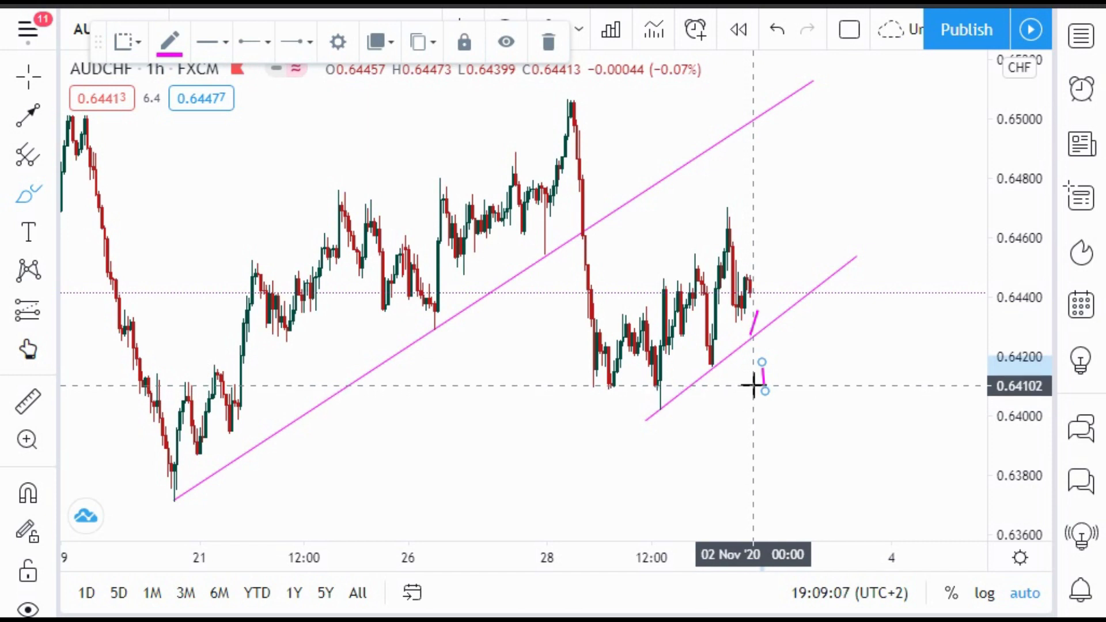
mouse_move(766, 394)
left_mouse_down()
mouse_move(809, 313)
mouse_move(828, 344)
left_mouse_up()
left_click_drag(830, 384, 834, 408)
left_click_drag(834, 474, 834, 461)
left_click(836, 493)
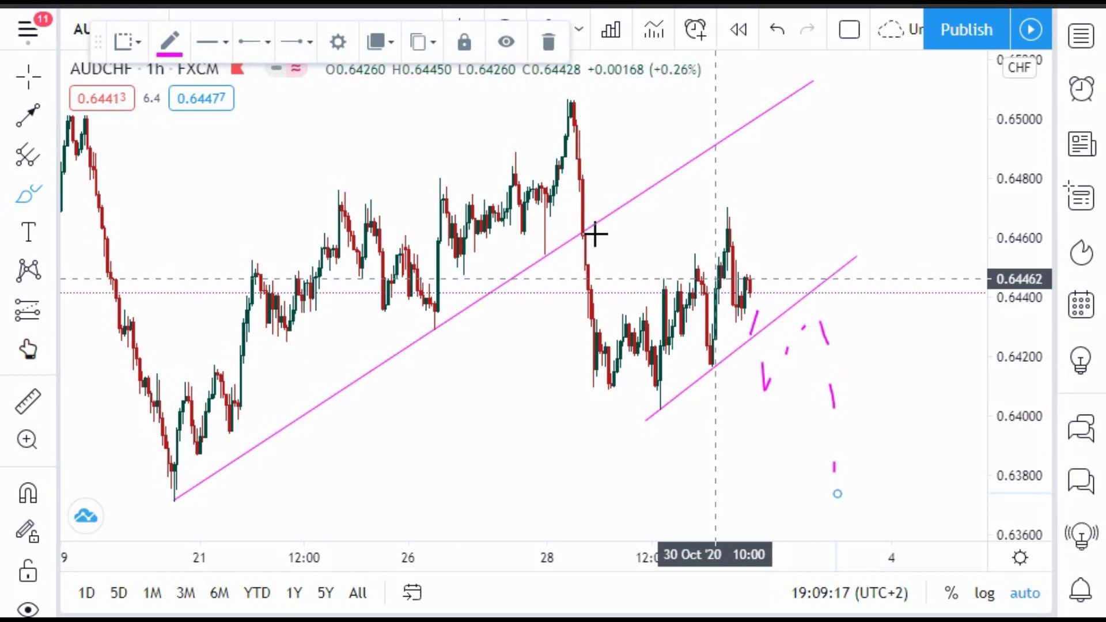
Delete the dashed projection's end dot, the dash just after its retest peak, and its first dash above the second trendline
left_click(27, 77)
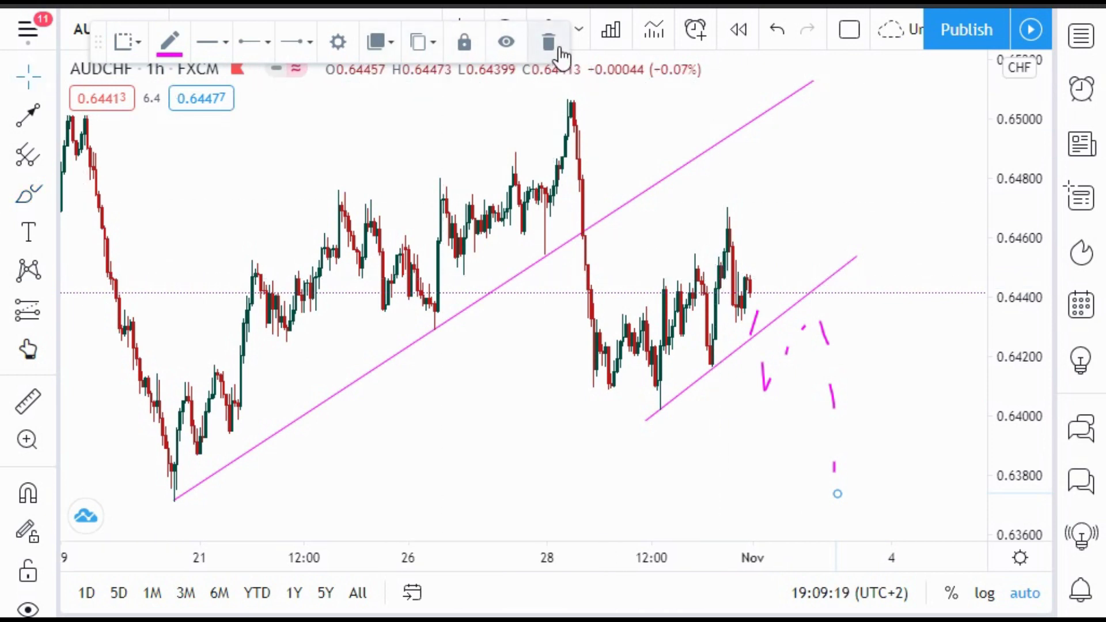
left_click(549, 42)
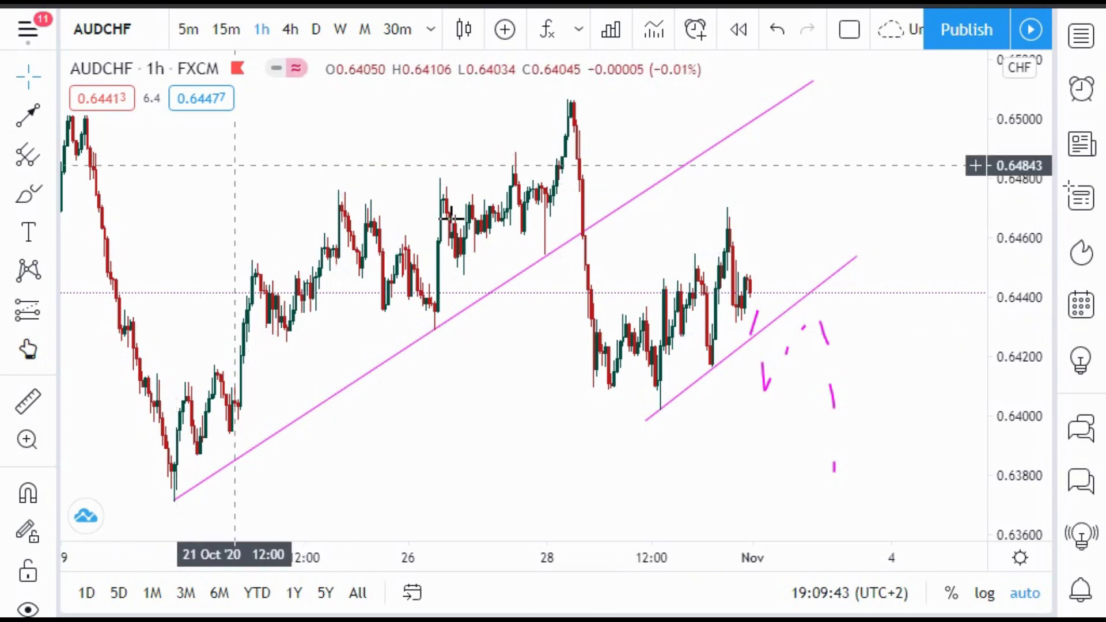
left_click(827, 344)
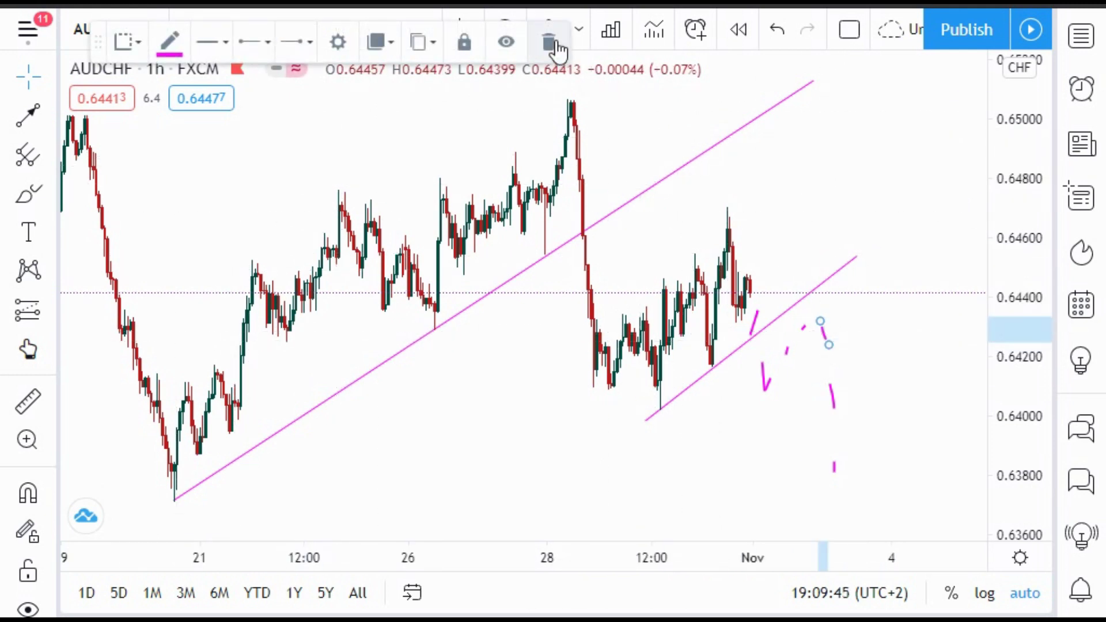
left_click(554, 44)
left_click(754, 323)
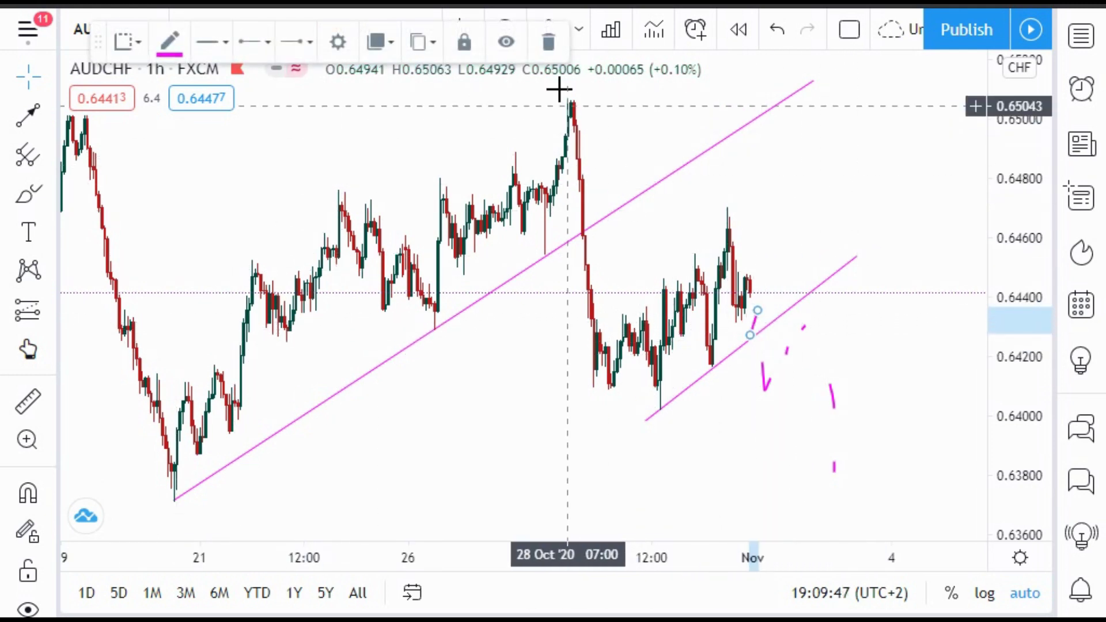
left_click(548, 41)
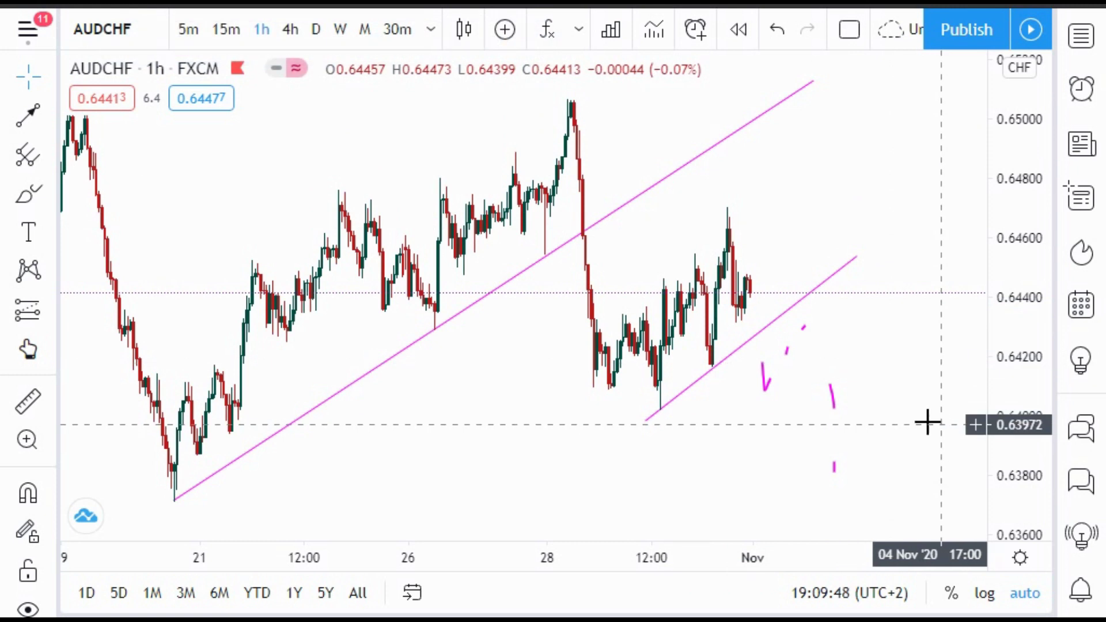
Delete the two retest dots, the short upstroke, and the upper dash of the final drop from the dashed projection
left_click(803, 330)
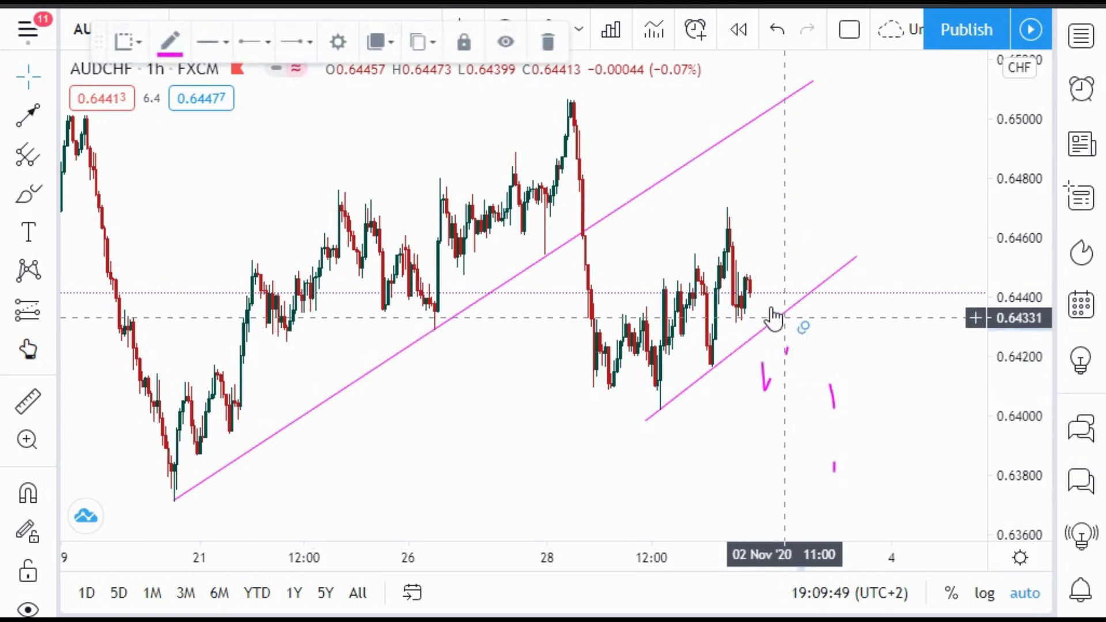
left_click(550, 47)
left_click(785, 351)
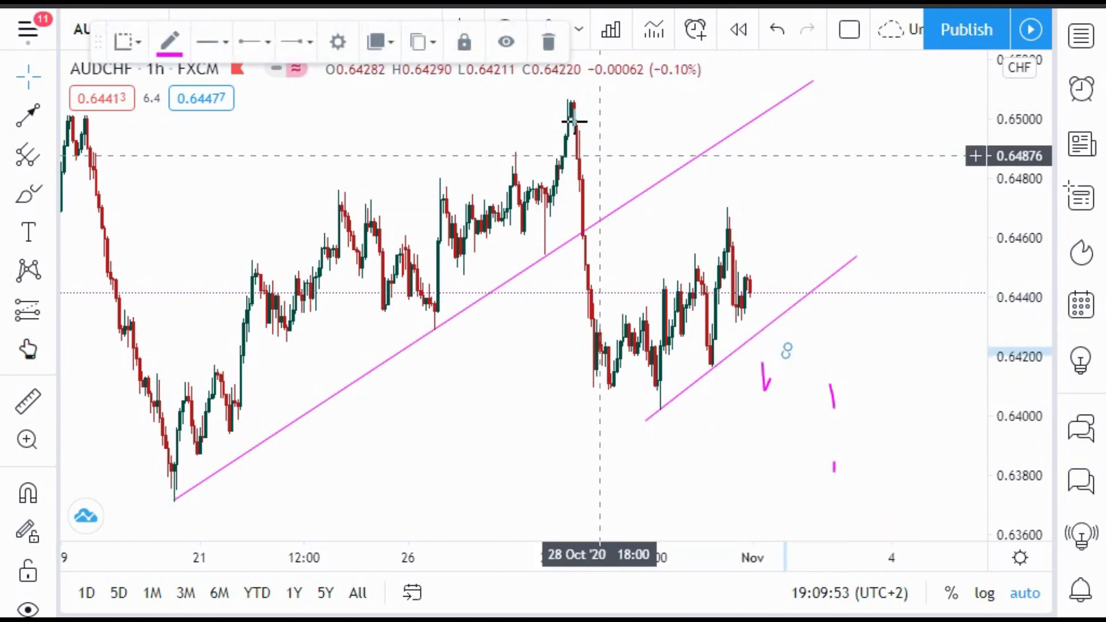
left_click(548, 41)
left_click(767, 389)
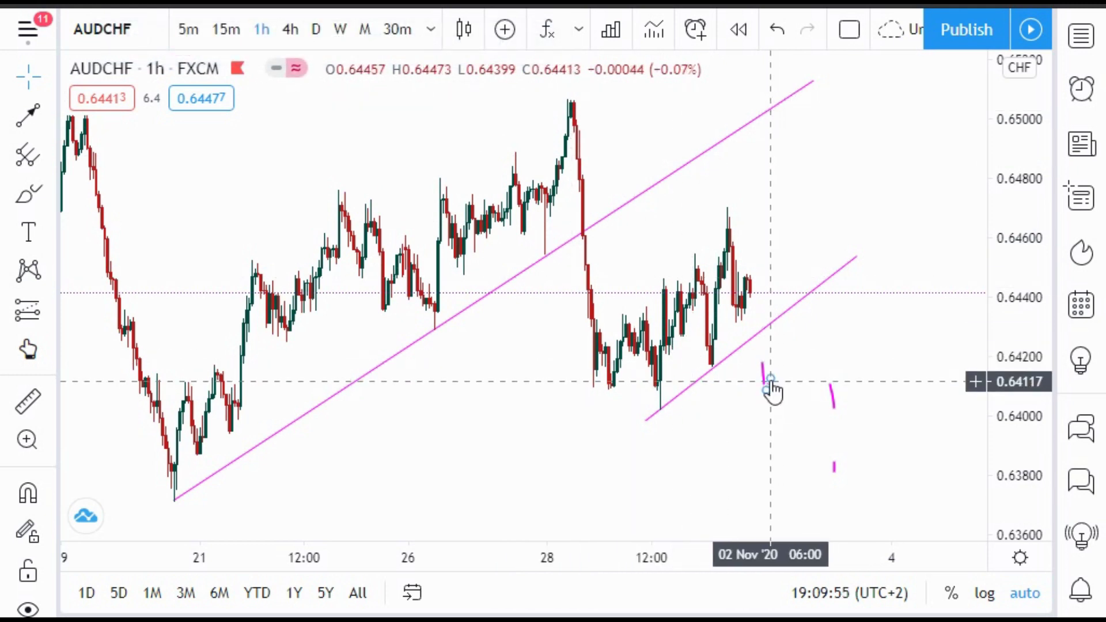
left_click(582, 138)
left_click(832, 401)
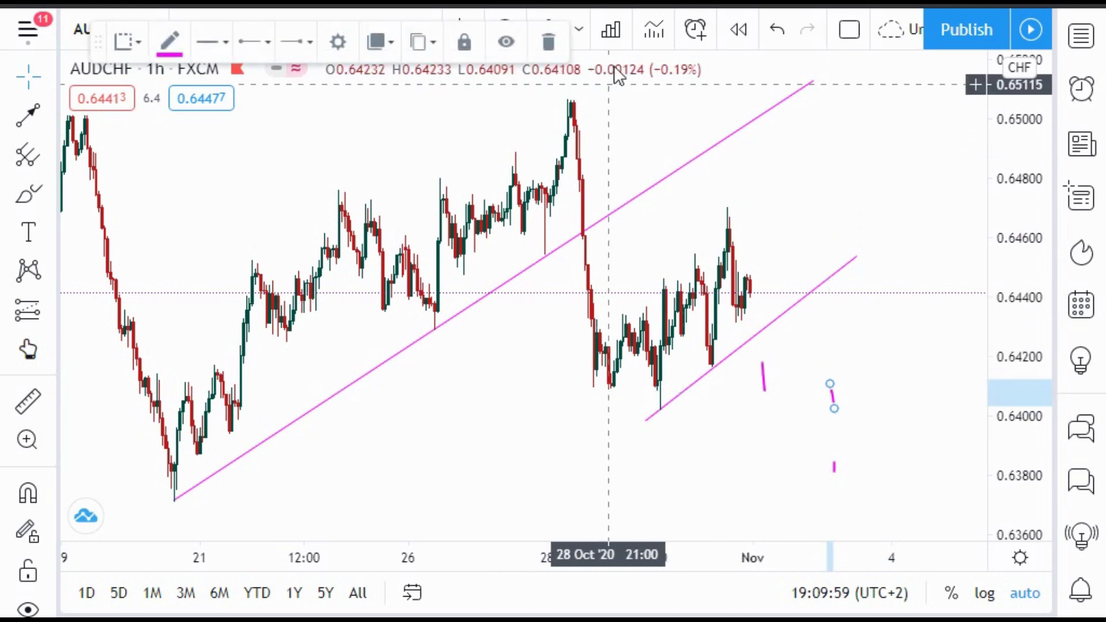
left_click(550, 41)
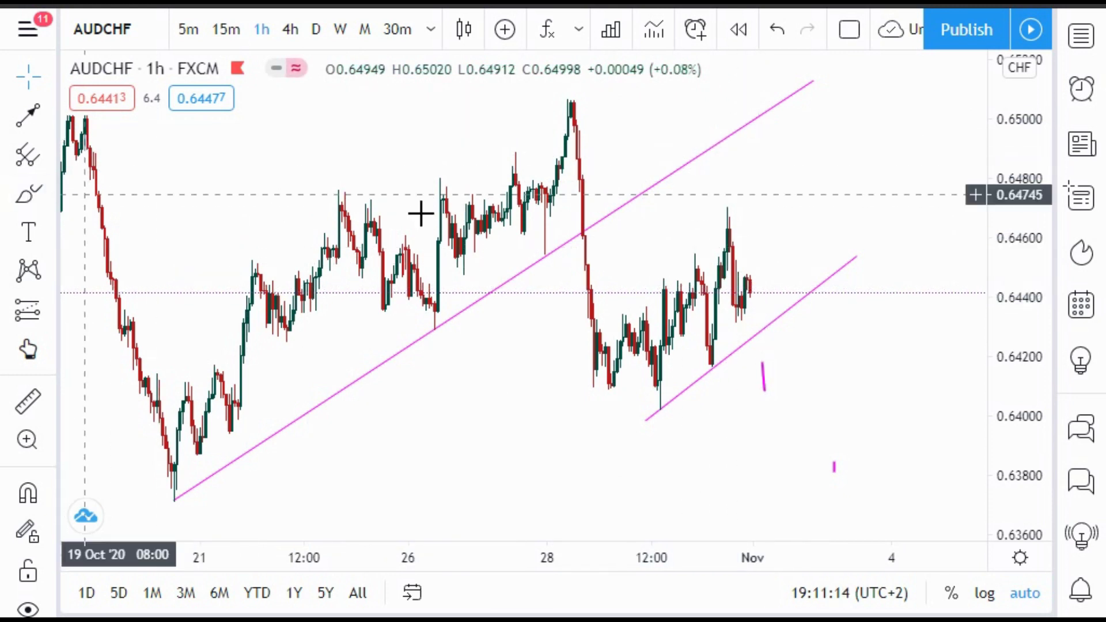
Brush a continuous projected fall through the second trendline, with a retest near 0.6435 and a drop to about 0.6365
left_click(28, 193)
mouse_move(746, 295)
left_mouse_down()
mouse_move(771, 403)
mouse_move(802, 304)
mouse_move(862, 520)
left_mouse_up()
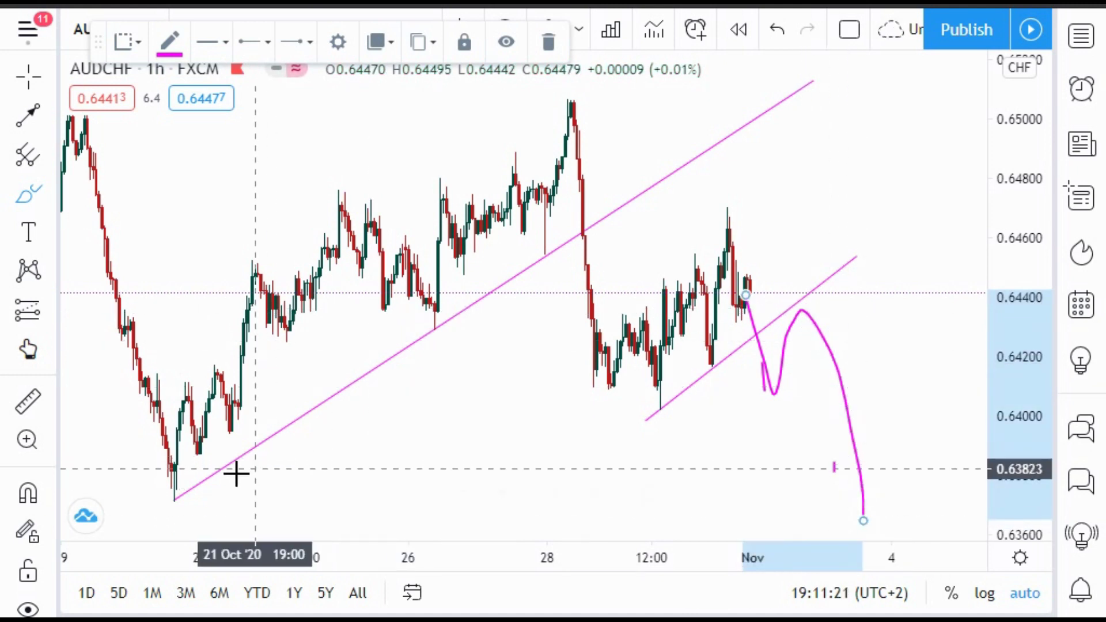
Circle the 20 Oct low at the start of the first trendline, and delete the circle
mouse_move(167, 493)
left_mouse_down()
mouse_move(198, 509)
mouse_move(171, 491)
left_mouse_up()
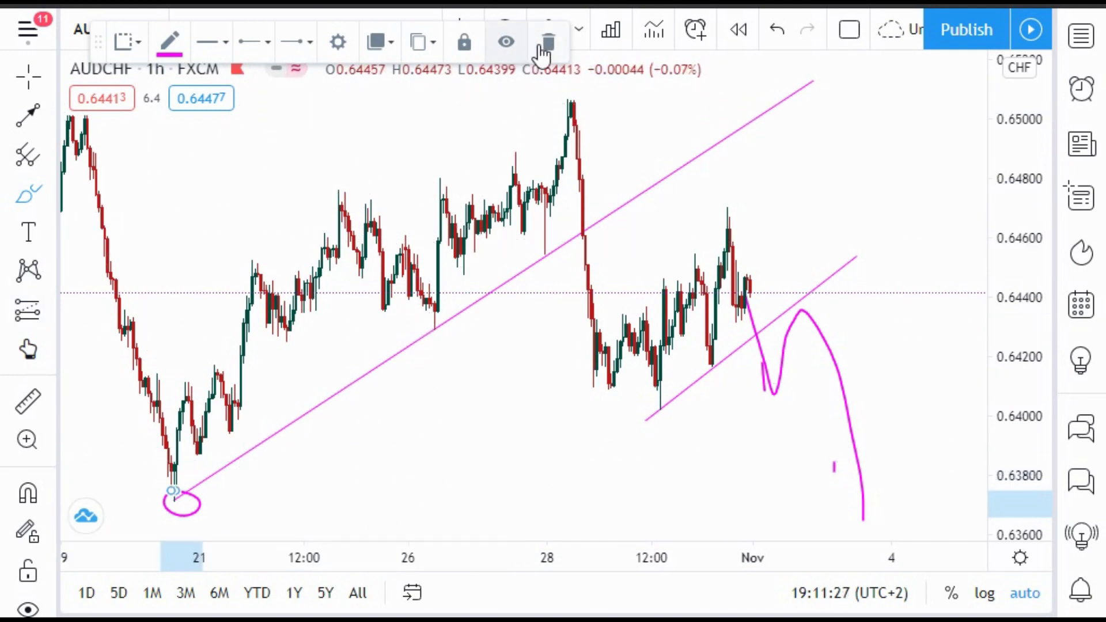
left_click(552, 39)
left_click(32, 78)
Measure the projected drop from the retest level down to the level of the 20 Oct low, and clear the measurement
left_click(54, 407)
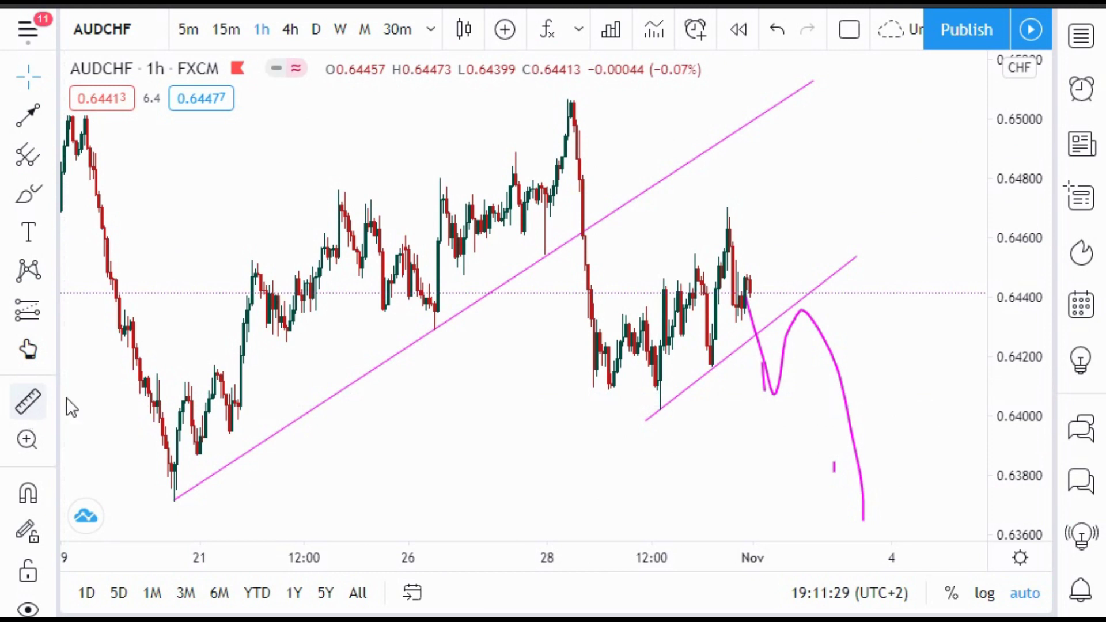
left_click(874, 315)
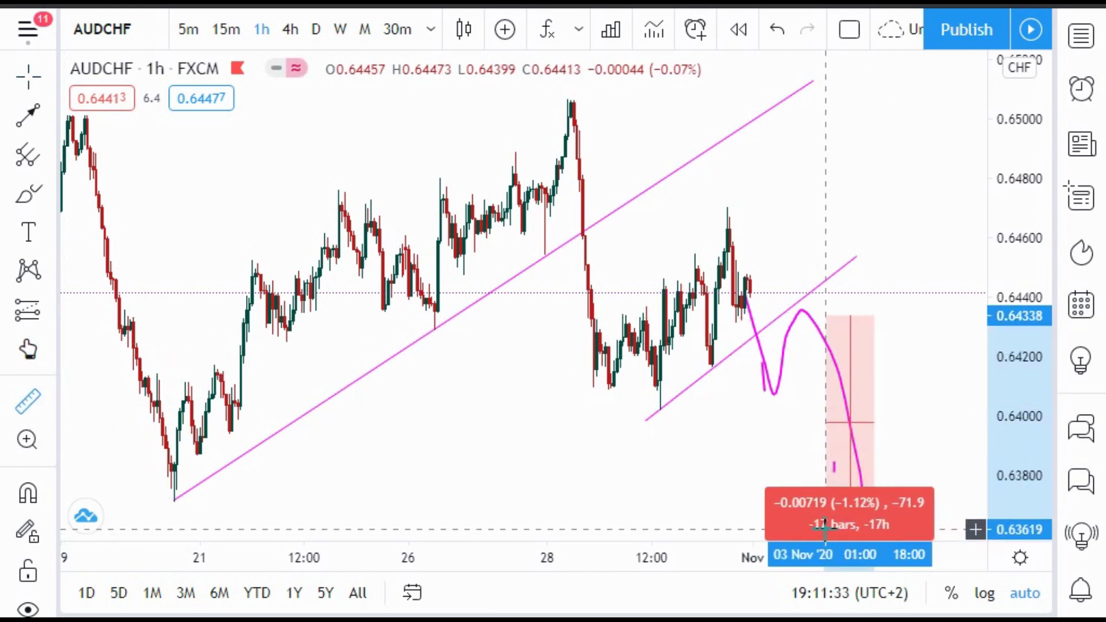
left_click(820, 494)
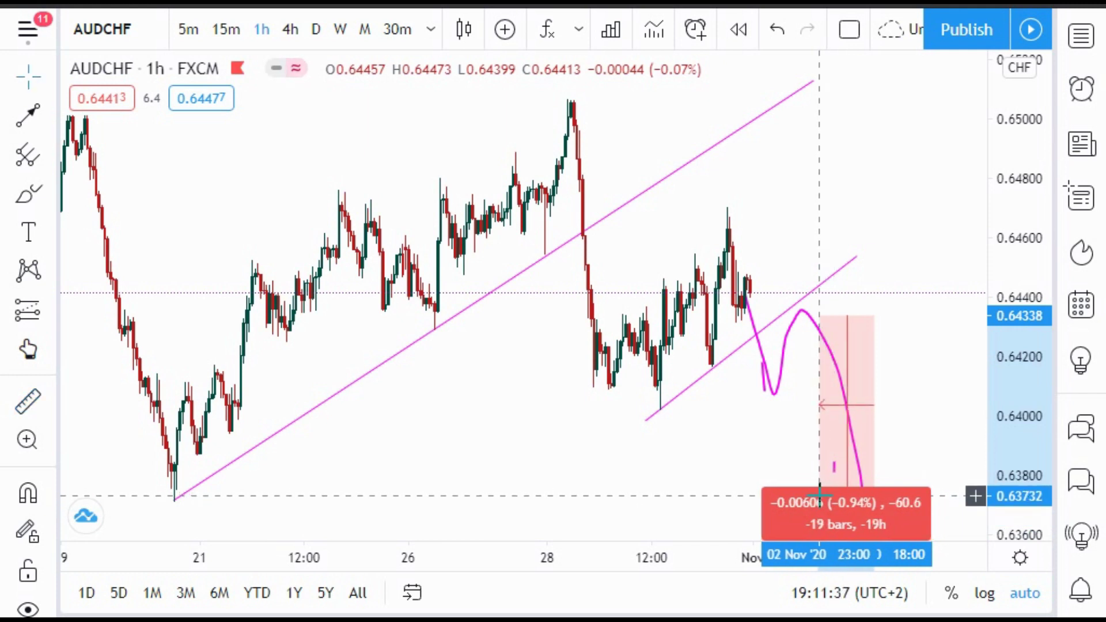
left_click(628, 451)
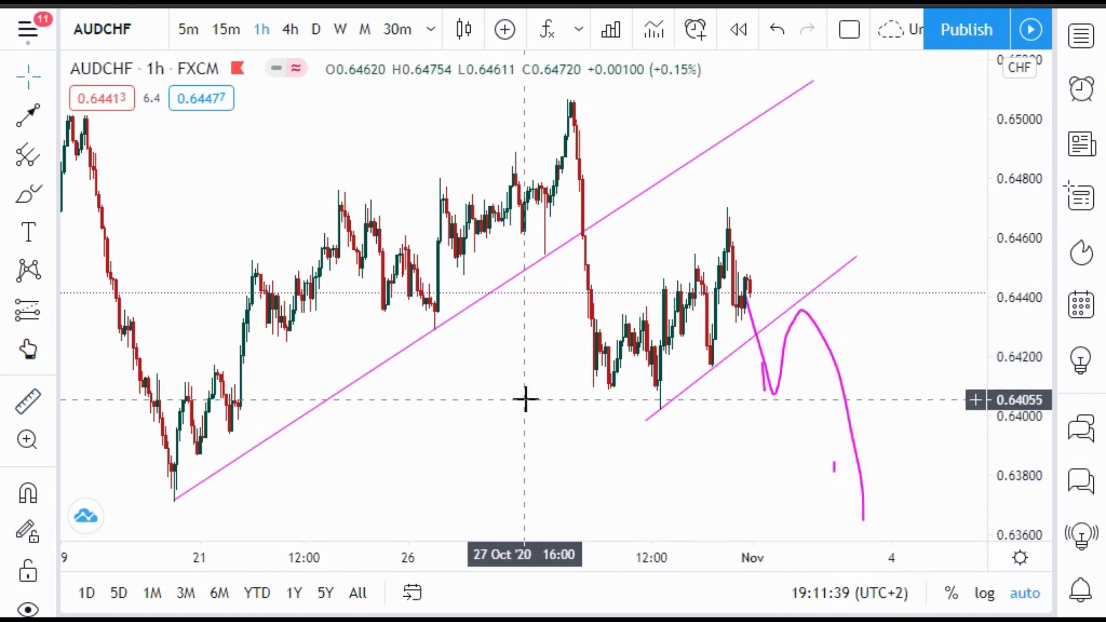